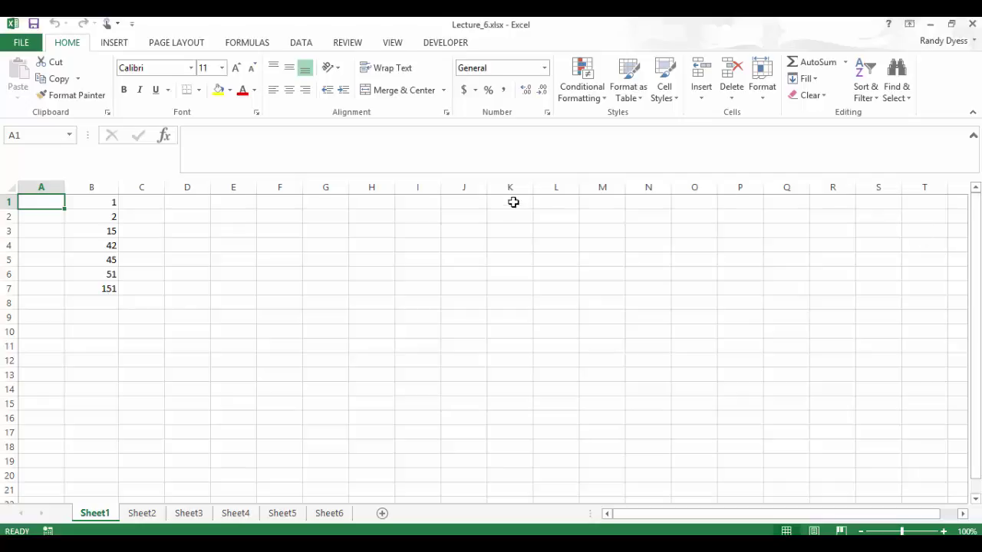
- Sort column B on Sheet1 from smallest to largest, and reverse it to largest to smallest
{"action": "left_click", "coordinate": [98, 202]}
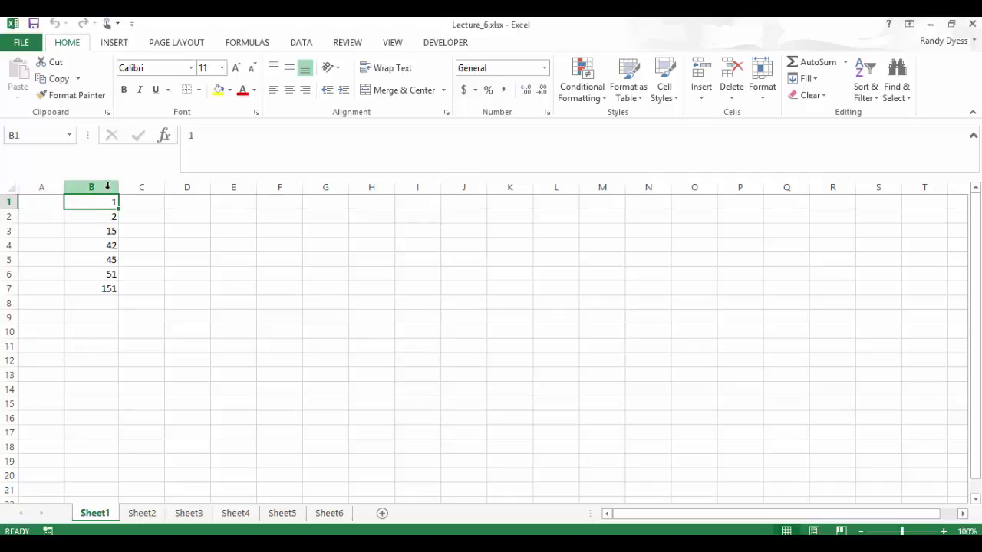
{"action": "left_click", "coordinate": [103, 188]}
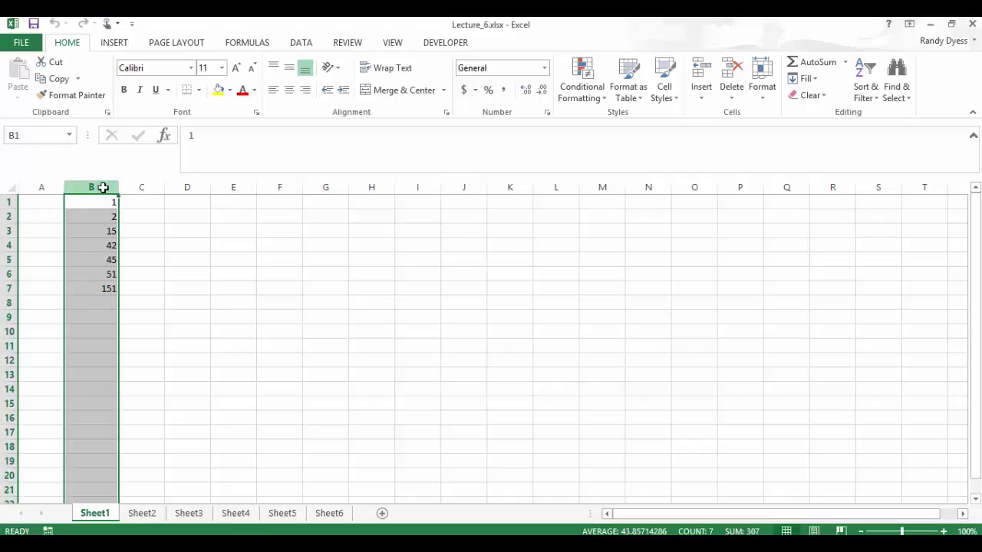
{"action": "left_click", "coordinate": [304, 44]}
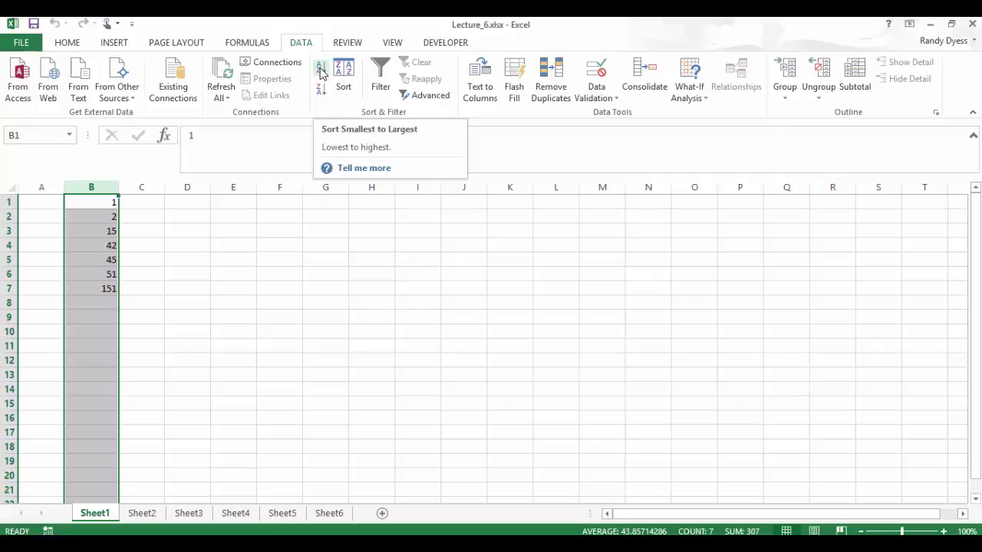
{"action": "left_click", "coordinate": [321, 71]}
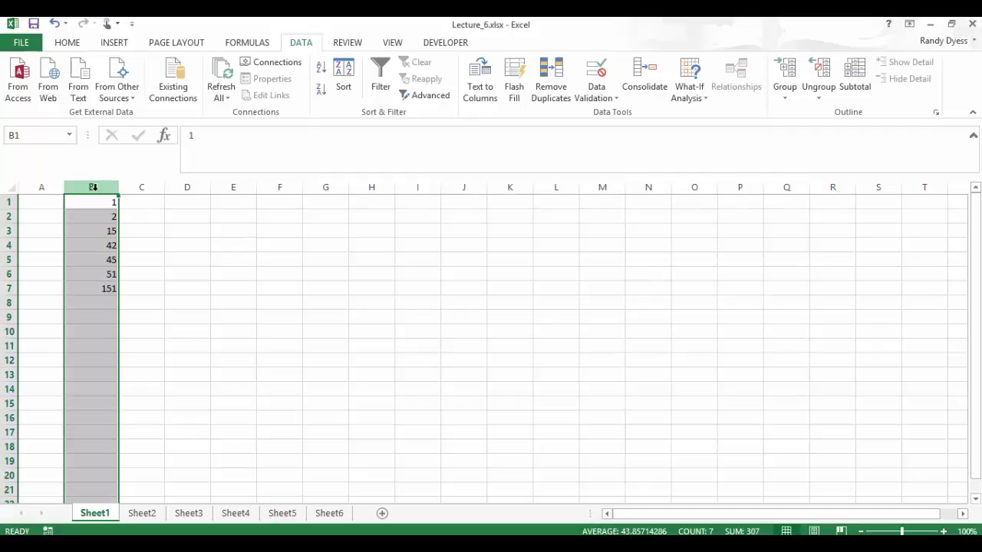
{"action": "left_click", "coordinate": [319, 90]}
- Apply a custom sort to column B based on Values, ordered Smallest to Largest
{"action": "left_click", "coordinate": [343, 74]}
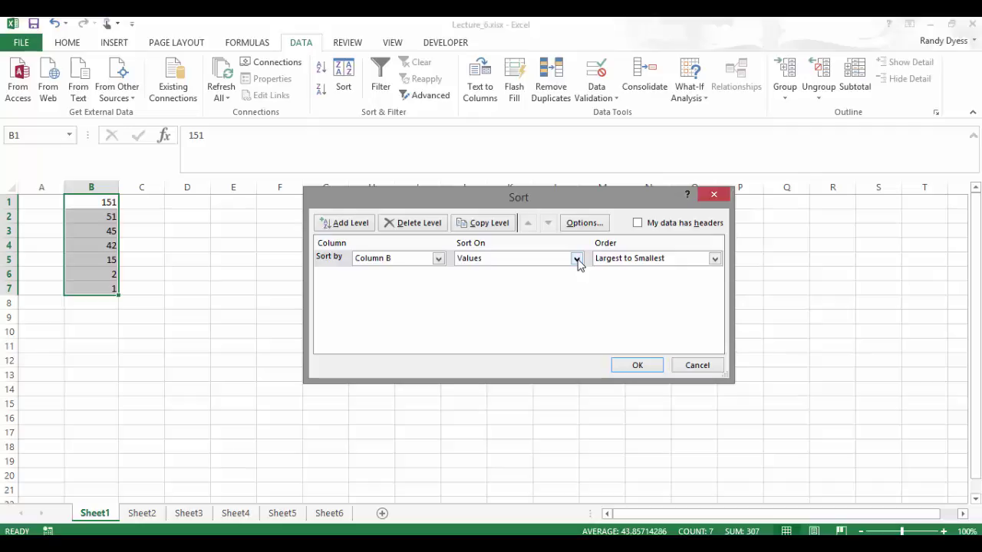
{"action": "left_click", "coordinate": [576, 259]}
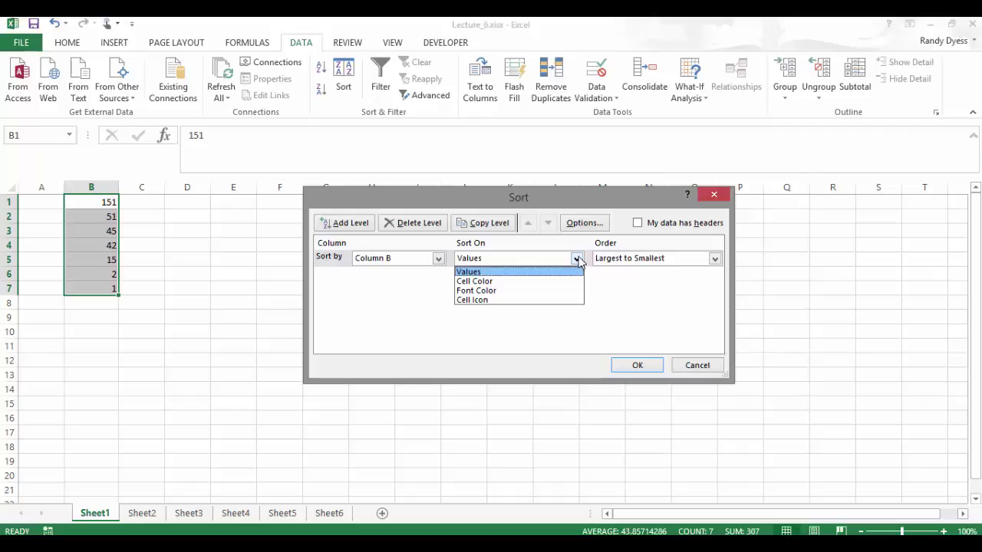
{"action": "left_click", "coordinate": [470, 272]}
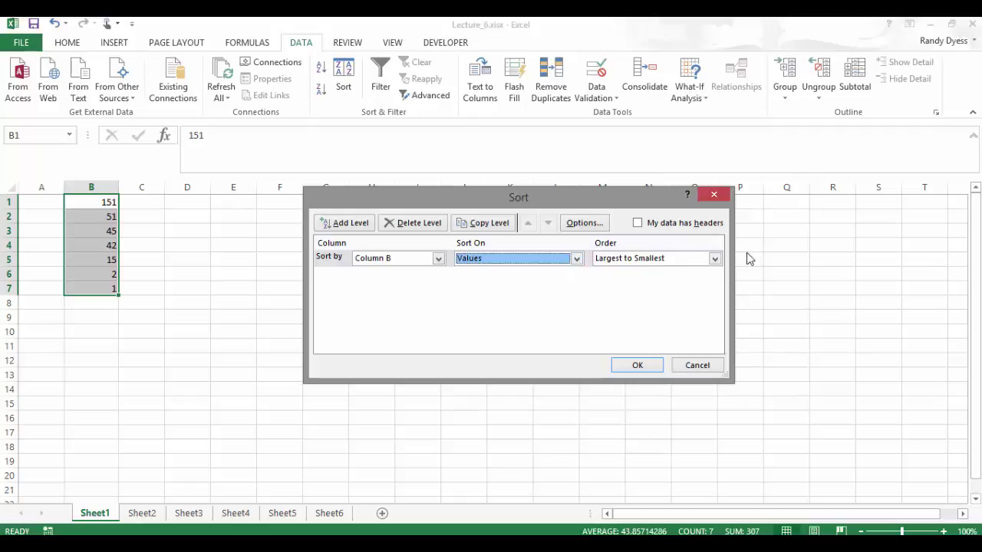
{"action": "left_click", "coordinate": [714, 259]}
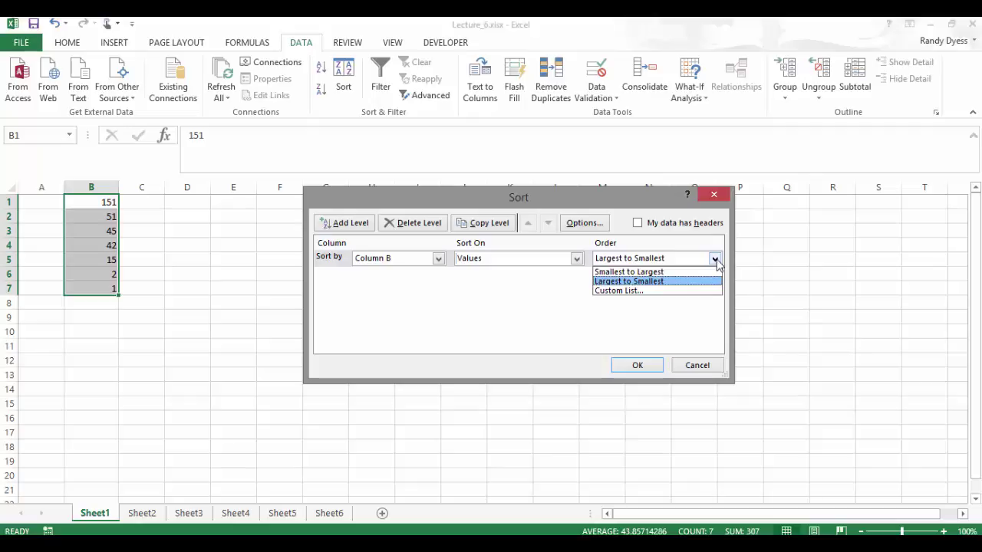
{"action": "left_click", "coordinate": [644, 273]}
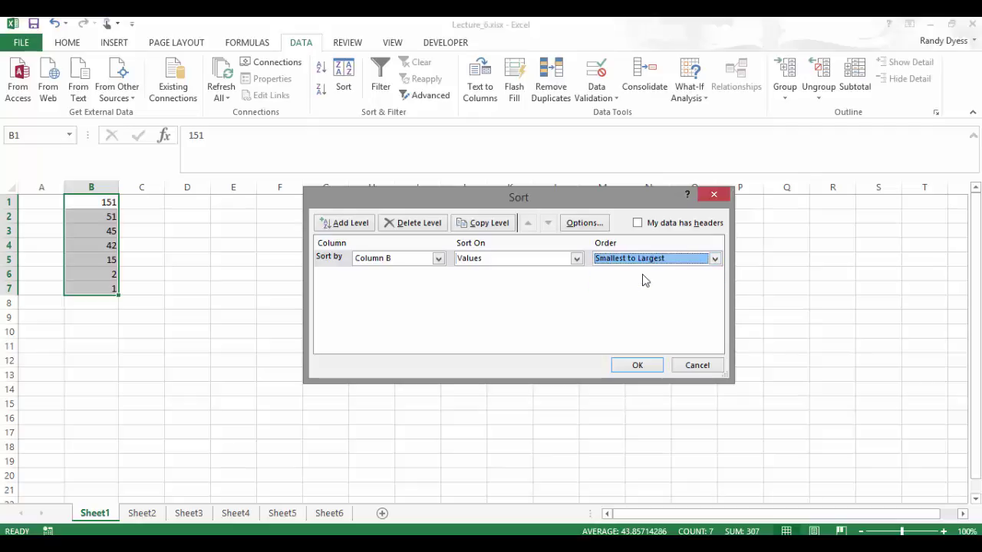
{"action": "left_click", "coordinate": [638, 363]}
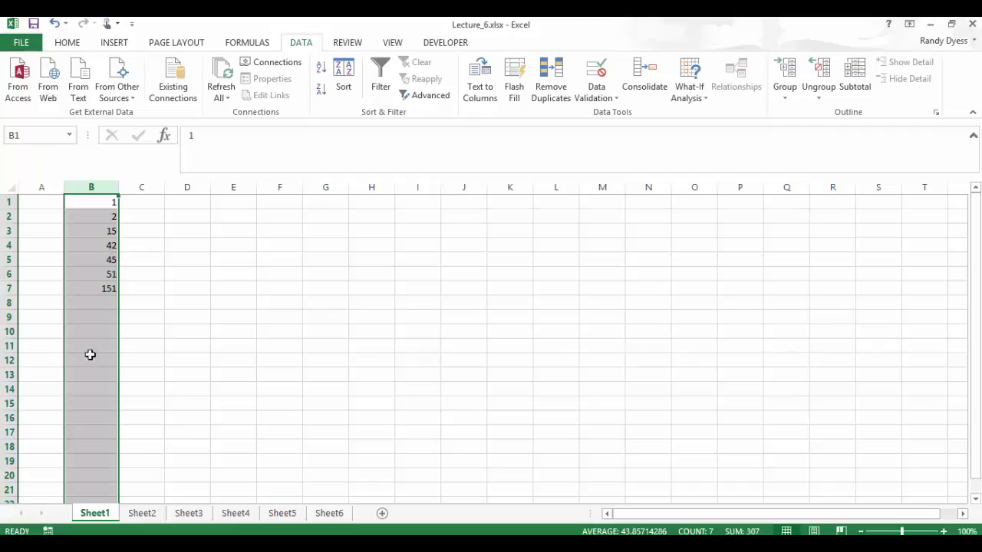
- On Sheet2, sort only cells B1:B3 in ascending order, and reverse them to descending order
{"action": "left_click", "coordinate": [142, 513]}
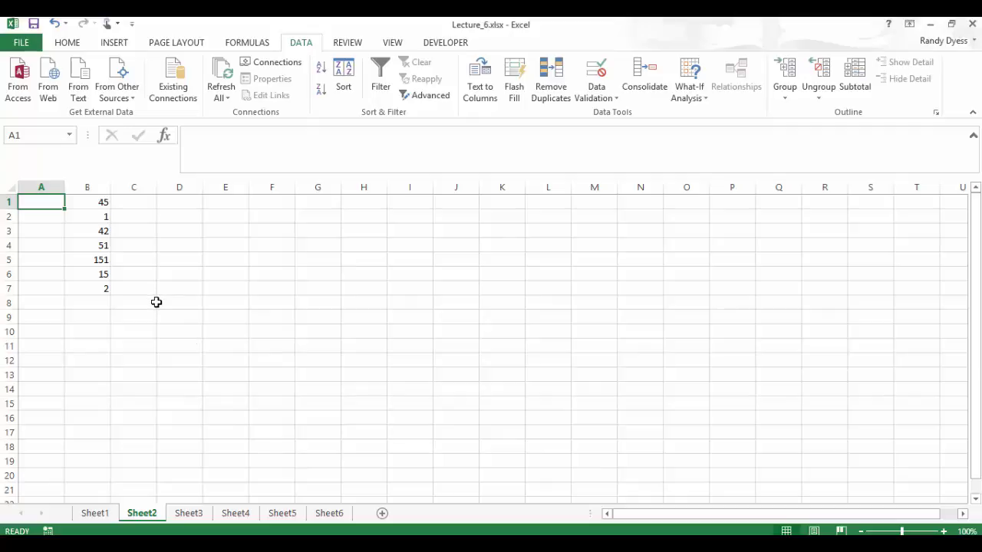
{"action": "left_click_drag", "start_coordinate": [87, 201], "coordinate": [89, 226]}
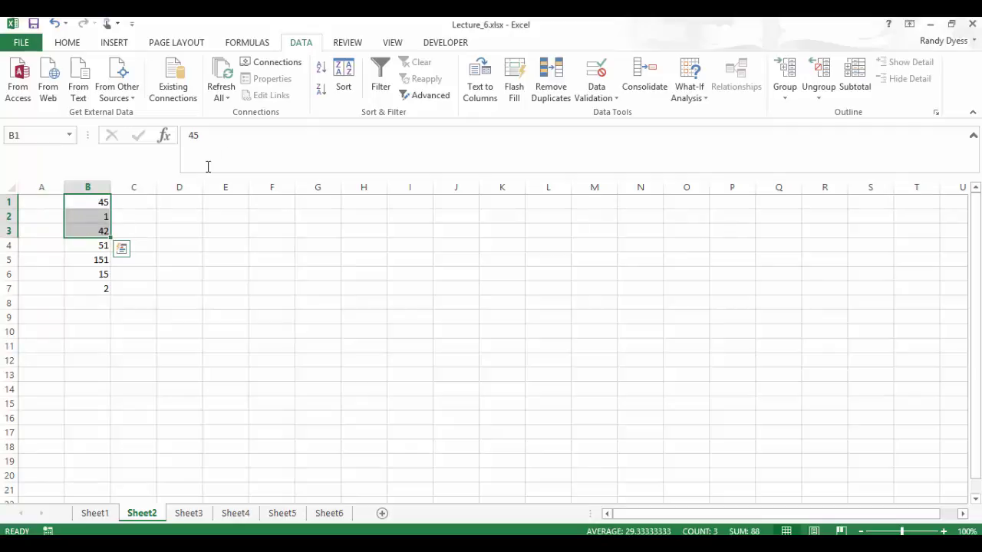
{"action": "left_click", "coordinate": [320, 71]}
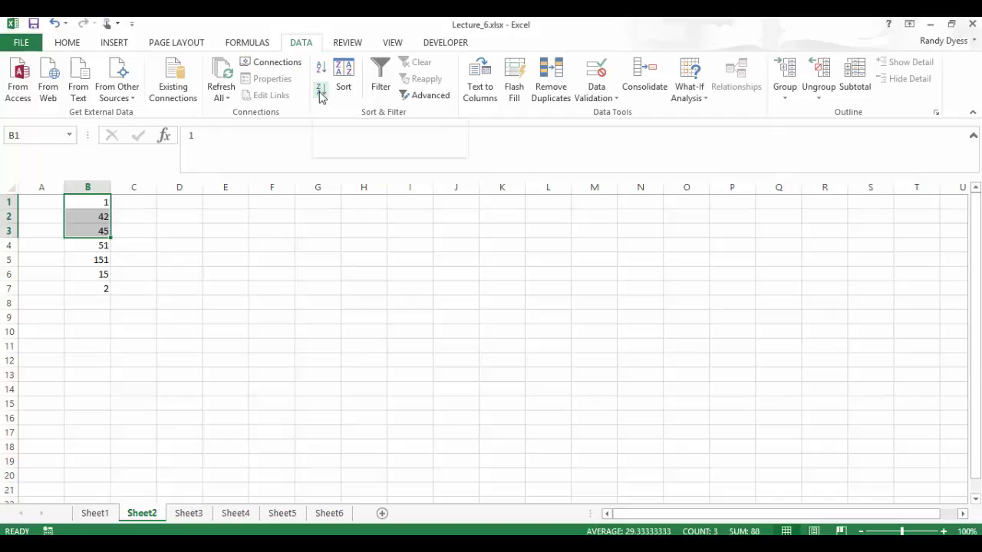
{"action": "left_click", "coordinate": [320, 91]}
- Apply a custom sort to B1:B3 on Sheet2 with the order set to Smallest to Largest
{"action": "left_click", "coordinate": [345, 77]}
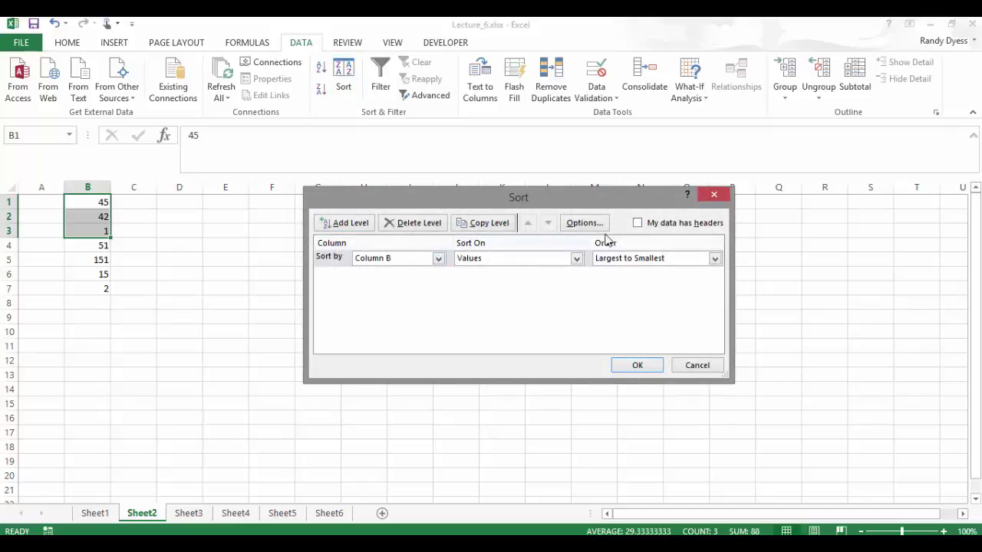
{"action": "left_click", "coordinate": [714, 258]}
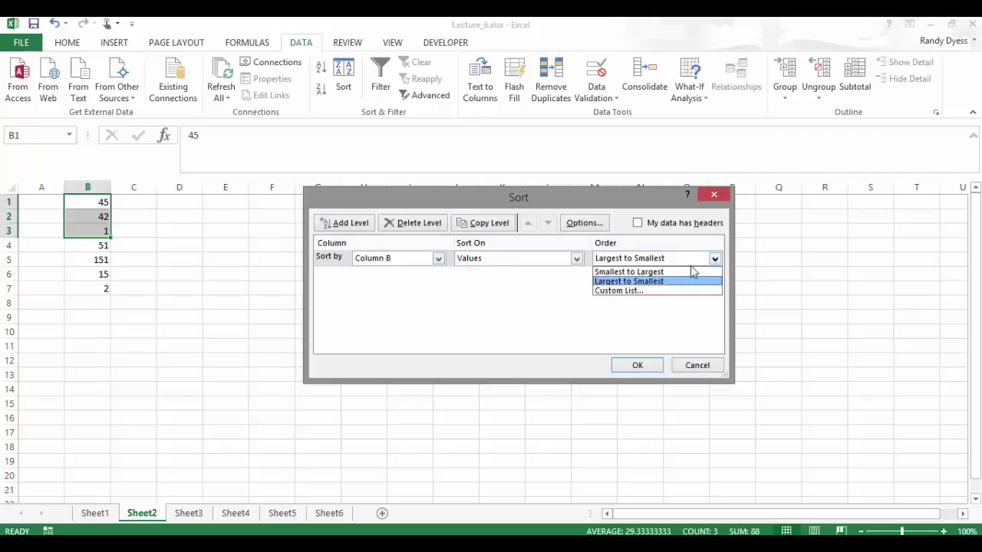
{"action": "left_click", "coordinate": [646, 272]}
{"action": "left_click", "coordinate": [635, 365]}
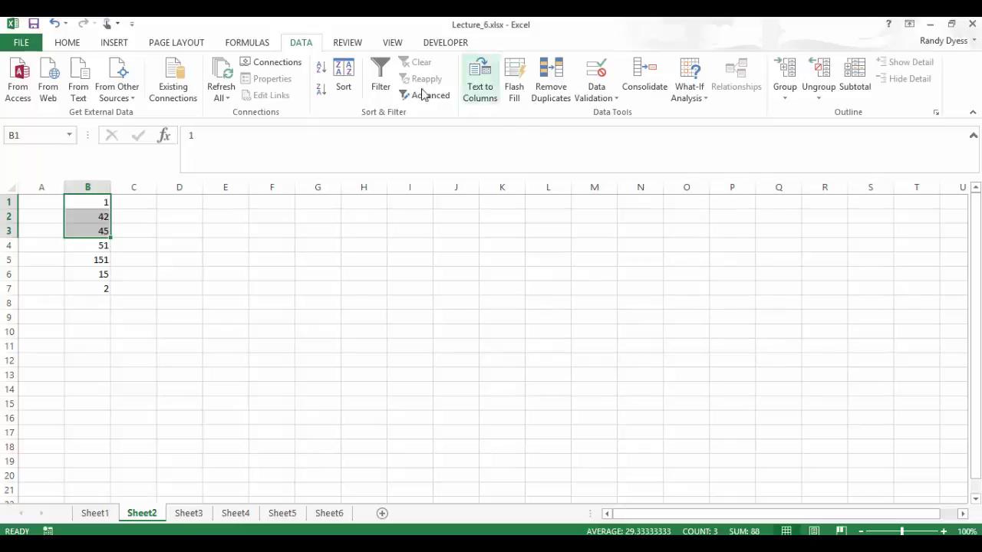
- Add a custom list with the entries 42, 1, 45 and sort B1:B3 by that list
{"action": "left_click", "coordinate": [343, 73]}
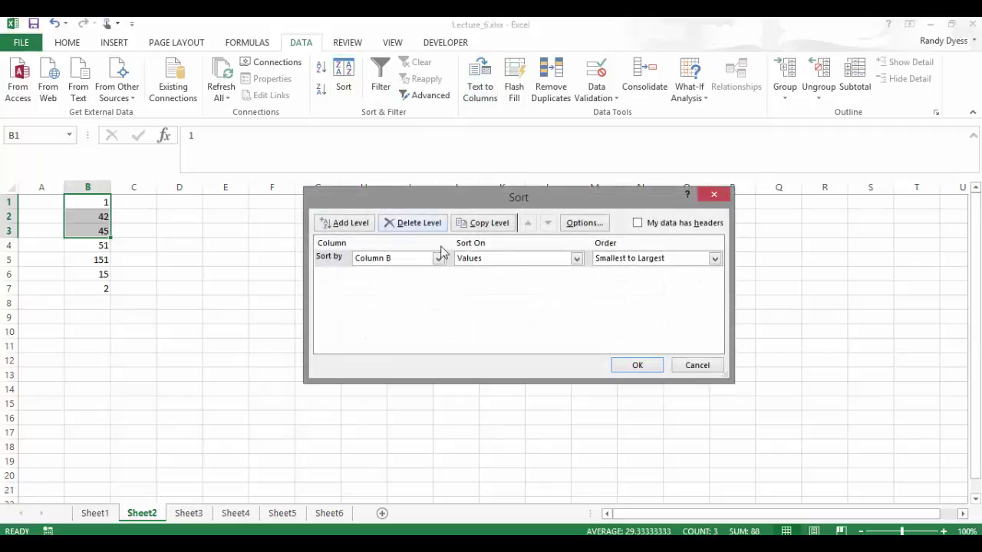
{"action": "left_click", "coordinate": [714, 260]}
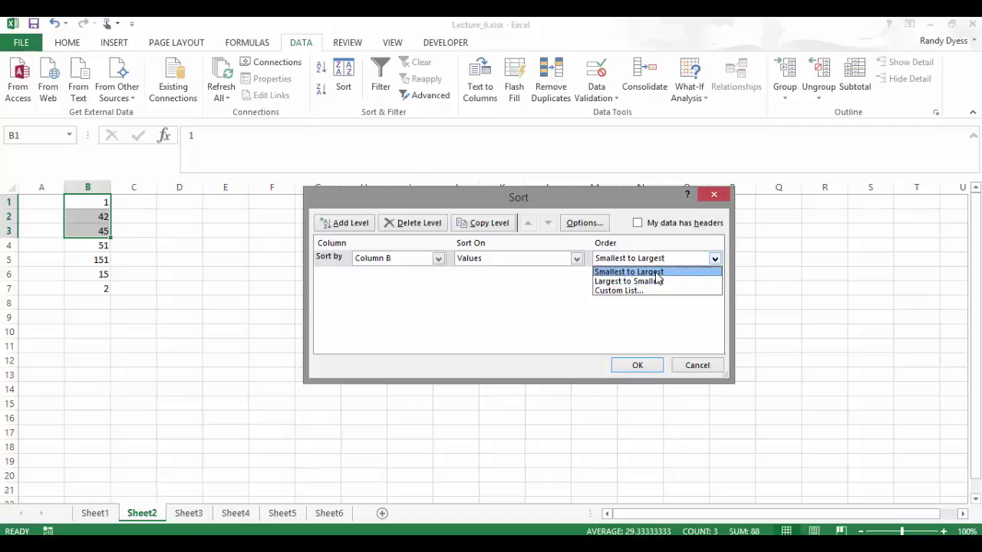
{"action": "left_click", "coordinate": [616, 291]}
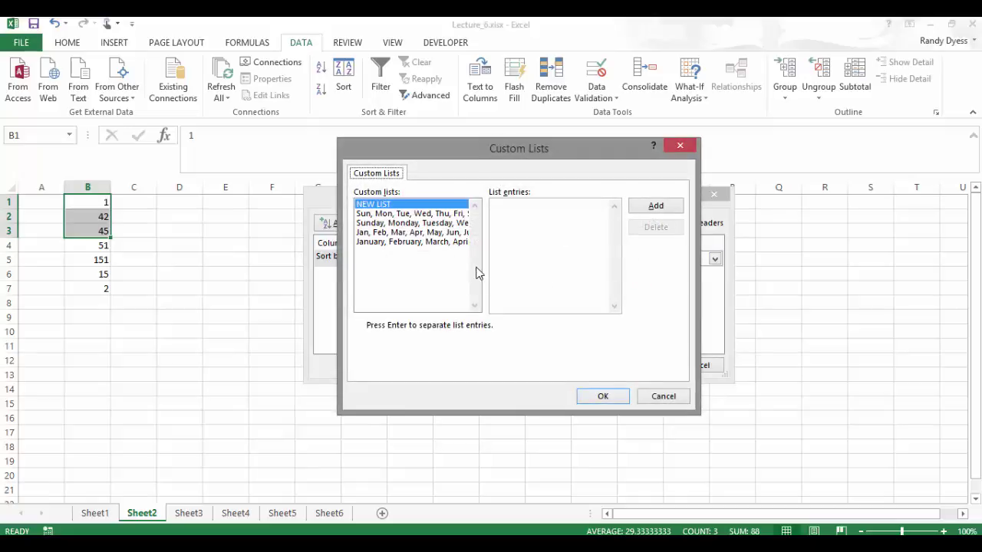
{"action": "left_click", "coordinate": [503, 207]}
{"action": "type", "text": "42,"}
{"action": "type", "text": "45"}
{"action": "left_click", "coordinate": [504, 205]}
{"action": "type", "text": ",1"}
{"action": "left_click", "coordinate": [663, 207]}
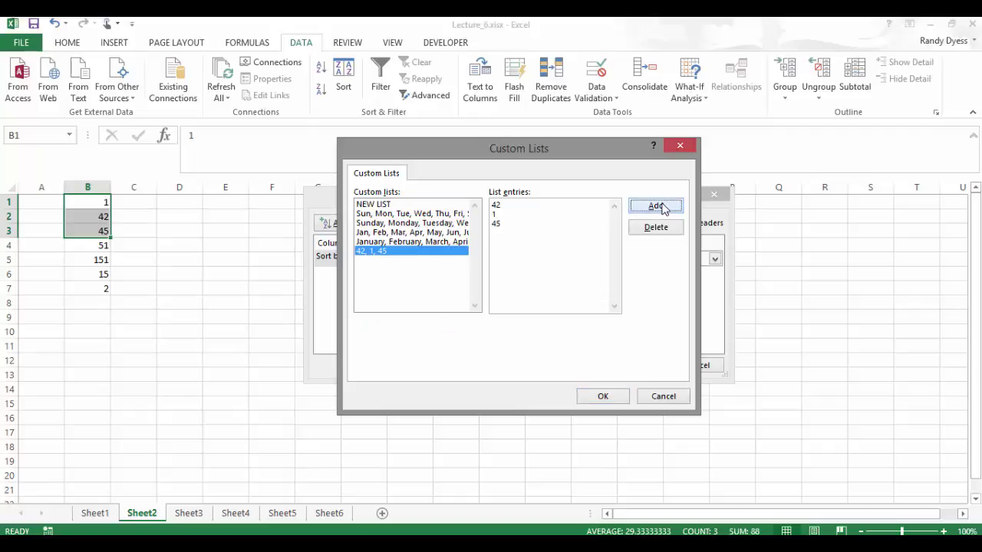
{"action": "left_click", "coordinate": [602, 396]}
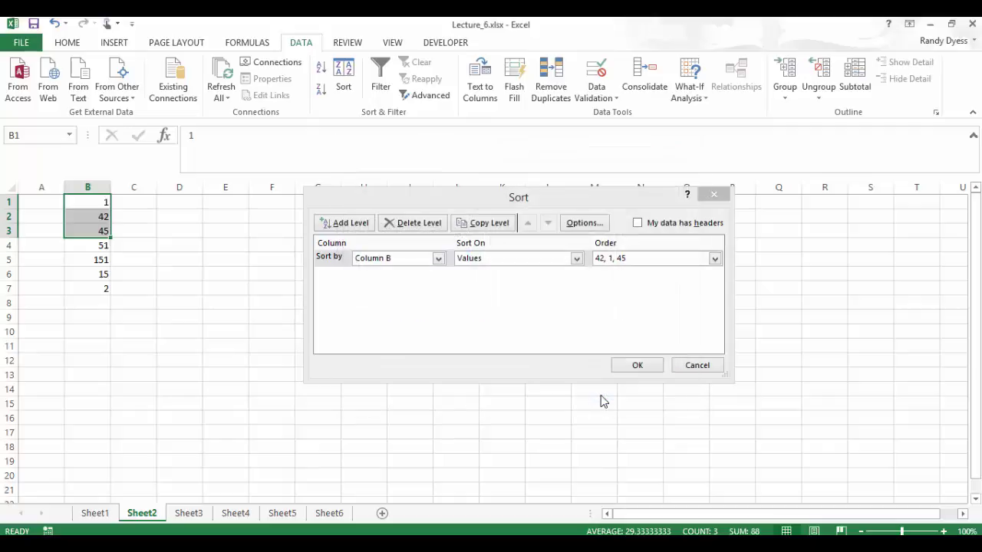
{"action": "left_click", "coordinate": [636, 366]}
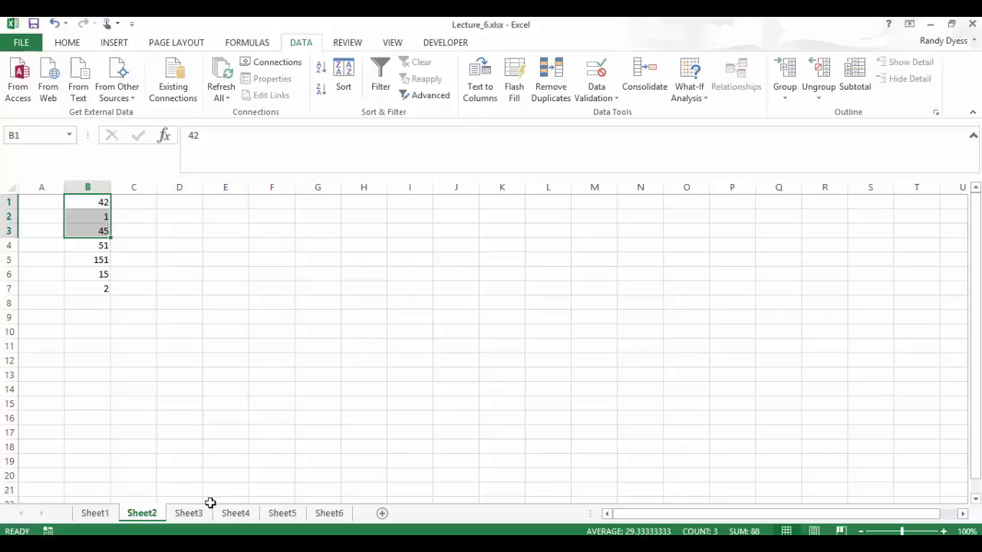
- On Sheet3, sort the range B1:B8, including the Sort heading cell, from A to Z
{"action": "left_click", "coordinate": [188, 513]}
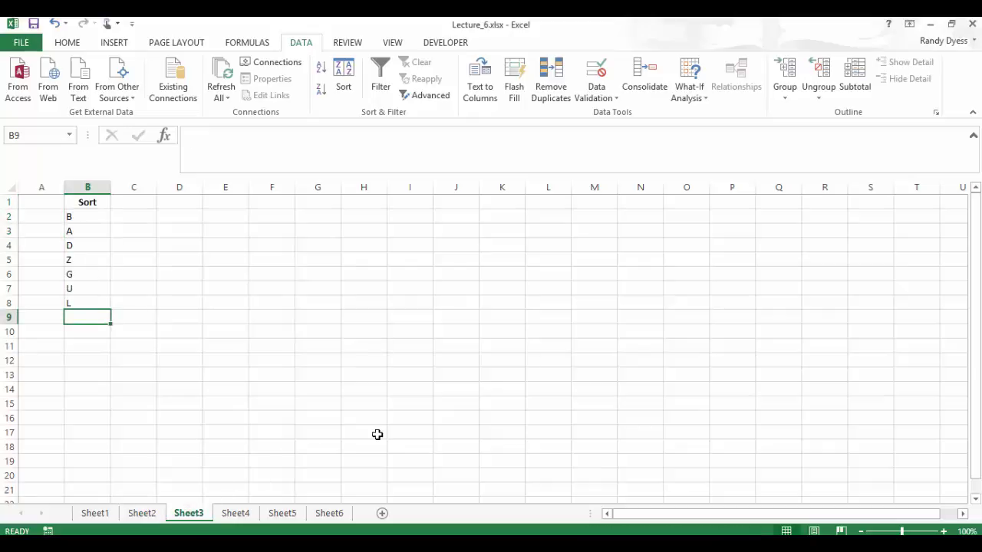
{"action": "key", "text": "ctrl+Home"}
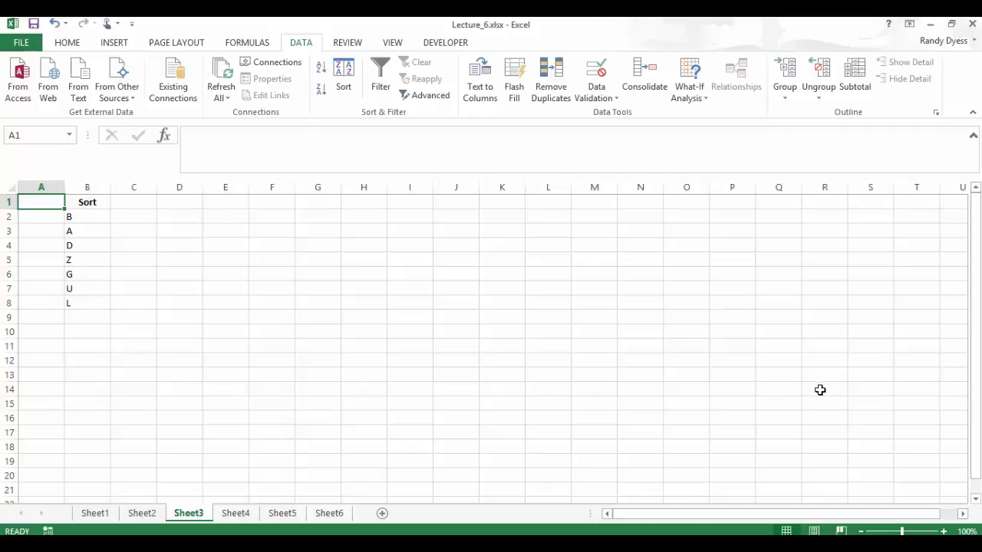
{"action": "left_click_drag", "start_coordinate": [88, 202], "coordinate": [82, 302]}
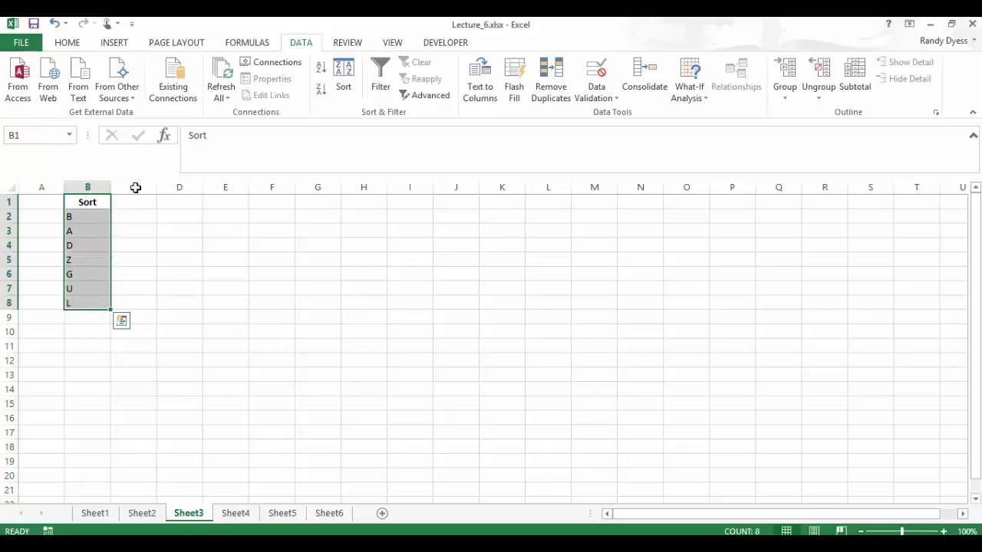
{"action": "left_click", "coordinate": [321, 70]}
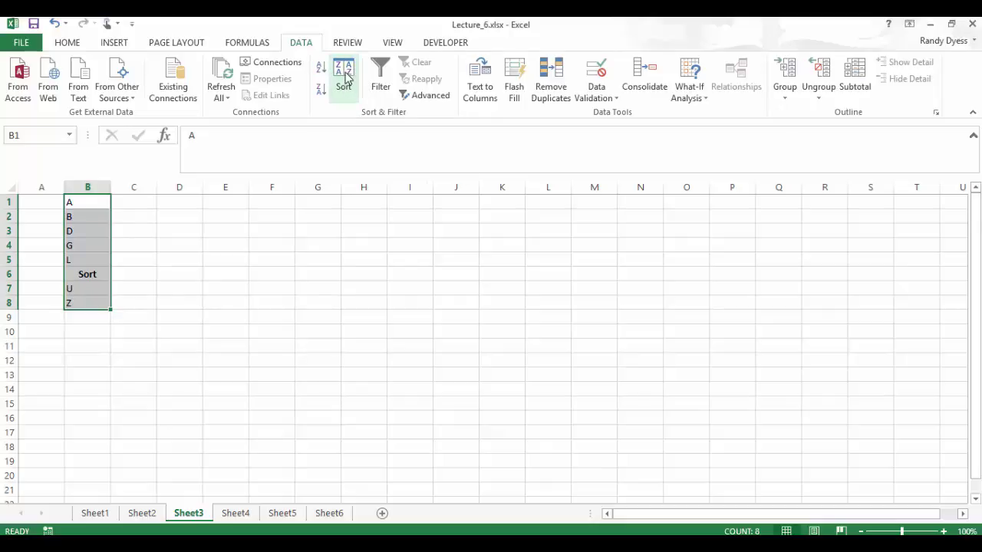
- Apply a custom sort to the Sheet3 range with its first row treated as headers, sorting by A on Values from A to Z
{"action": "left_click", "coordinate": [344, 77]}
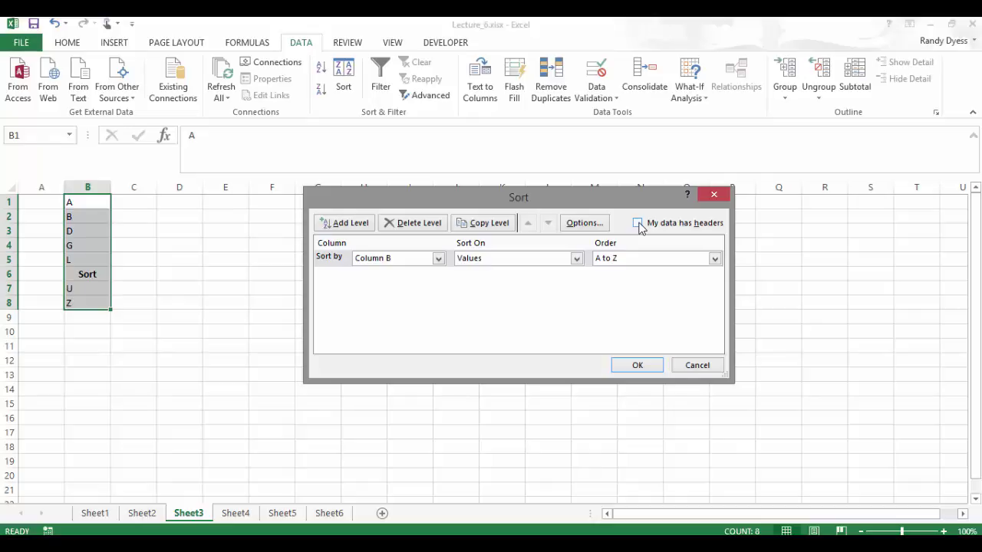
{"action": "left_click", "coordinate": [637, 223]}
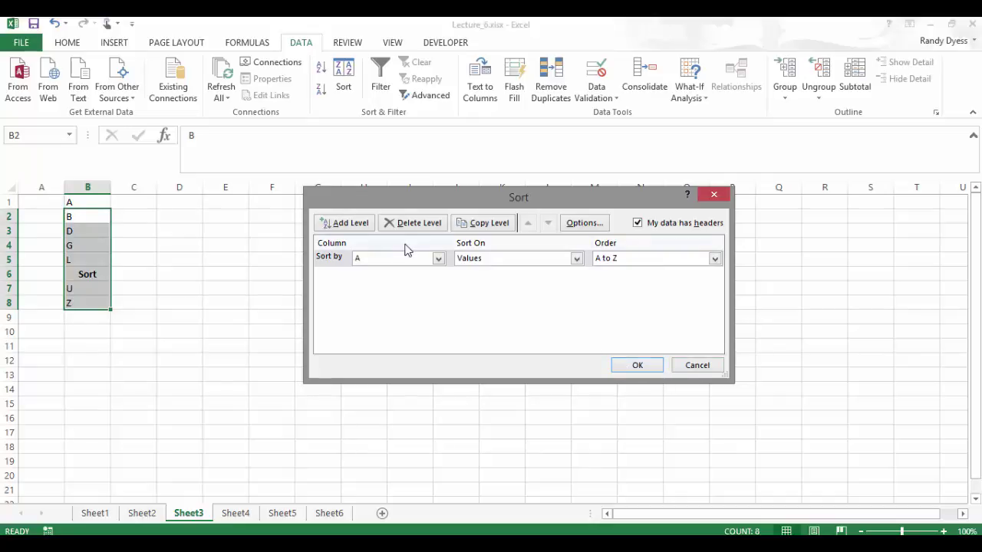
{"action": "left_click", "coordinate": [438, 259]}
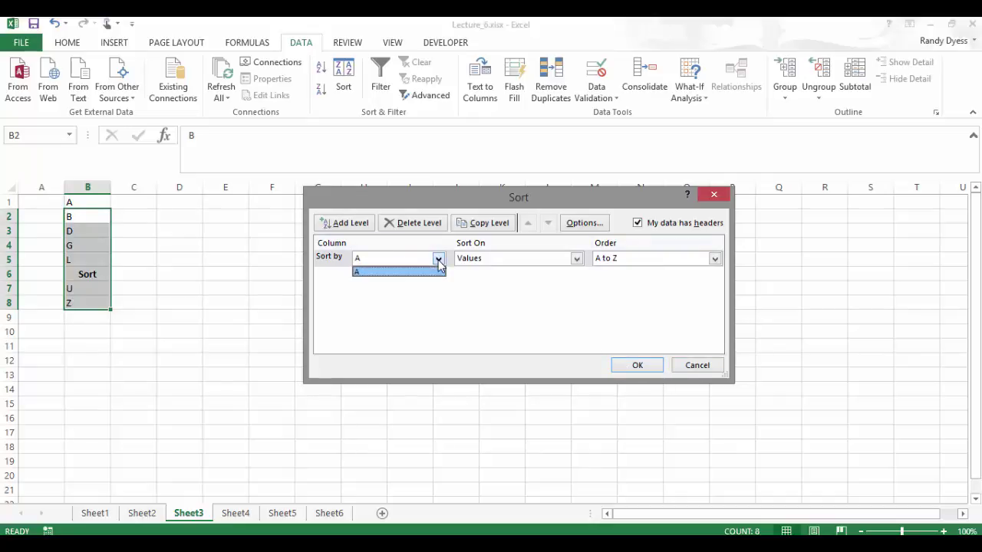
{"action": "left_click", "coordinate": [366, 281]}
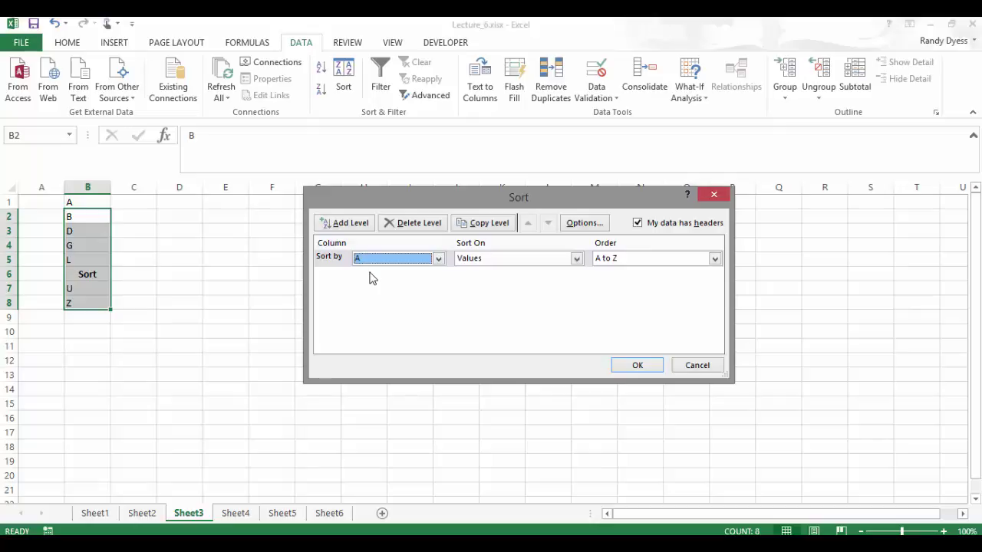
{"action": "left_click", "coordinate": [636, 366]}
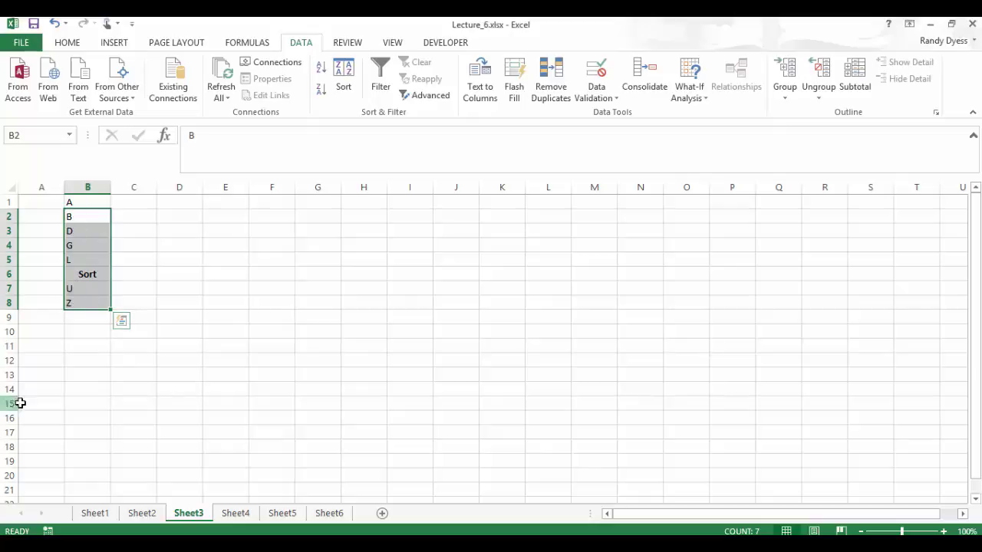
- On Sheet4, sort the Number and Letter table in B1:C8 by number from smallest to largest
{"action": "left_click", "coordinate": [234, 514]}
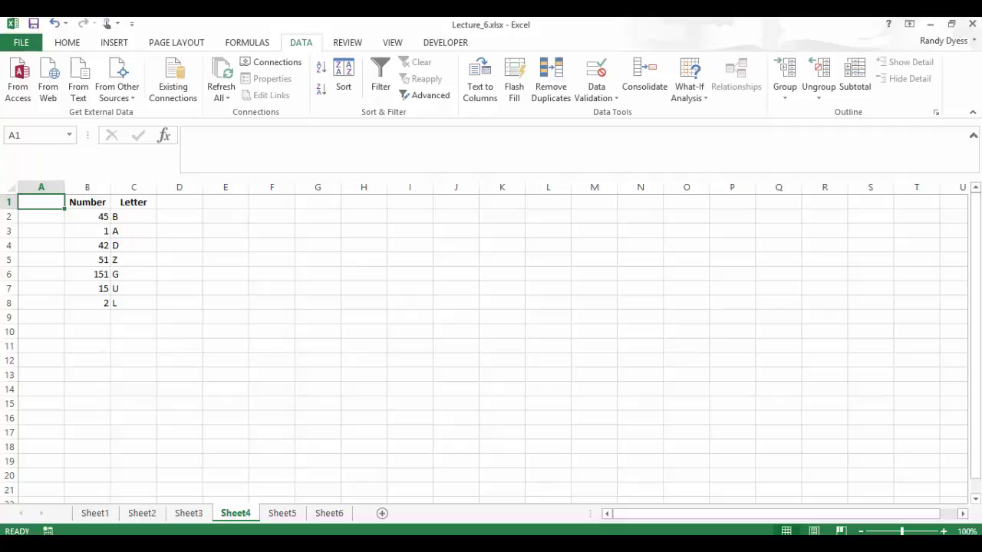
{"action": "left_click", "coordinate": [89, 202]}
{"action": "left_click_drag", "start_coordinate": [88, 202], "coordinate": [129, 297]}
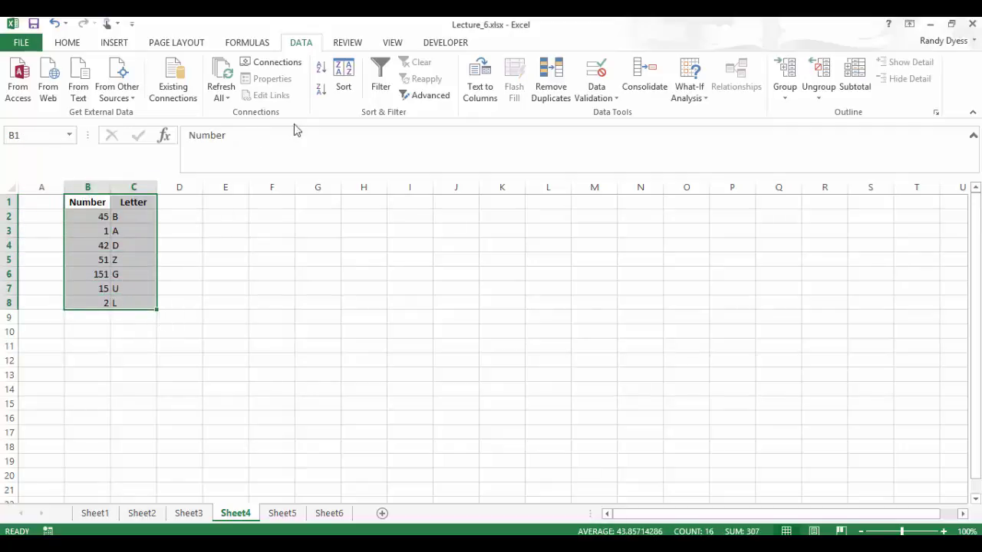
{"action": "left_click", "coordinate": [321, 73]}
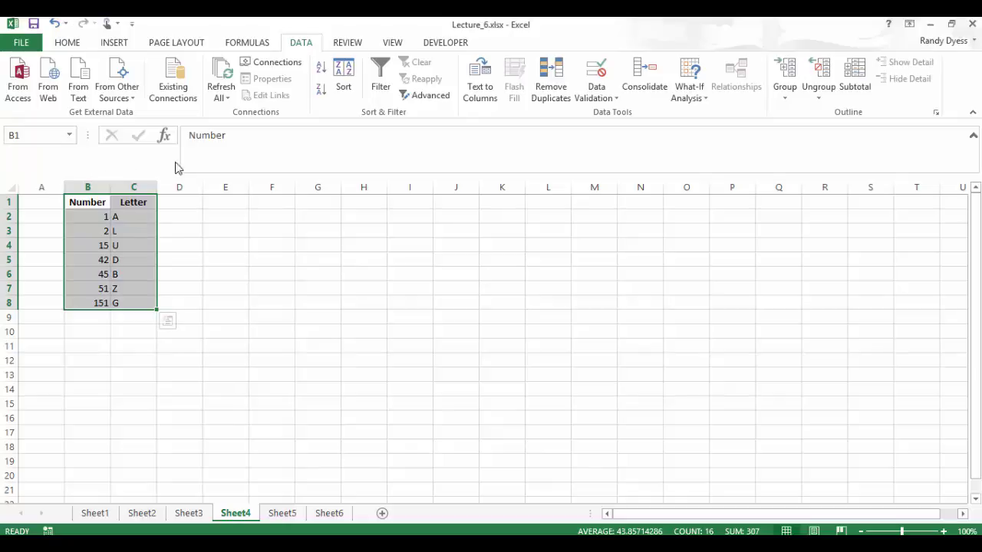
- Apply a custom sort to the Sheet4 table with headers, sorting by Letter on Values from A to Z
{"action": "left_click", "coordinate": [343, 80]}
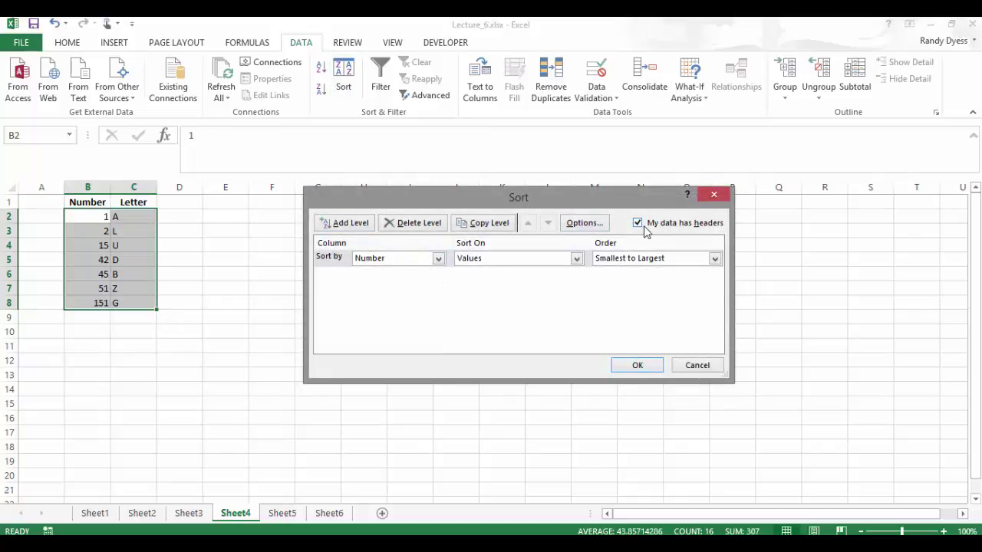
{"action": "left_click", "coordinate": [438, 258]}
{"action": "left_click", "coordinate": [372, 281]}
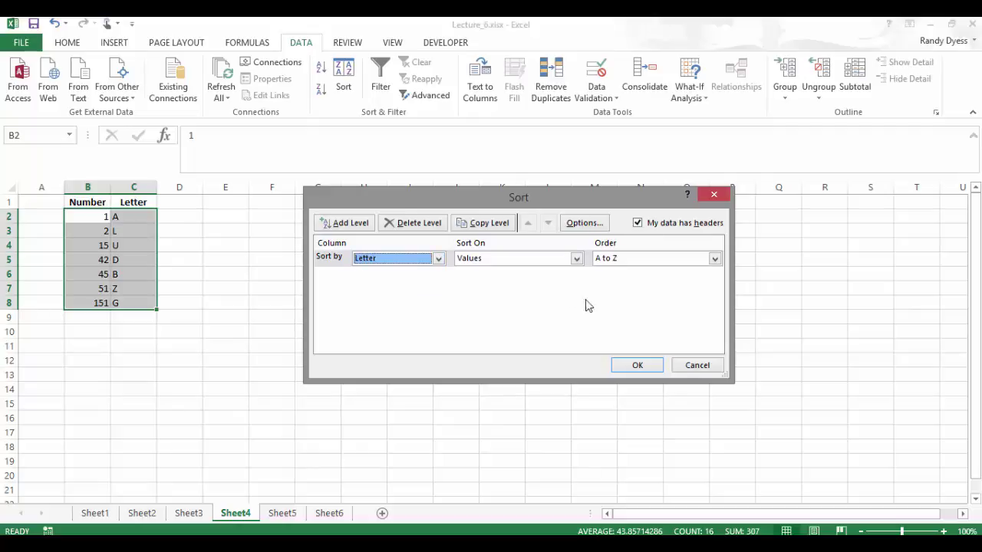
{"action": "left_click", "coordinate": [637, 366]}
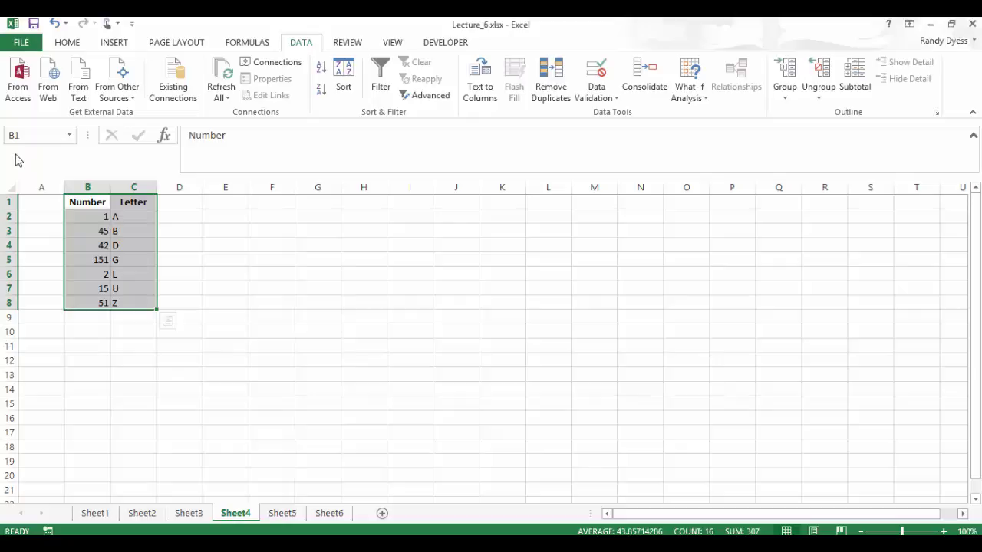
- Sort only the Letter column, C1:C8, from A to Z, continuing with the current selection
{"action": "left_click", "coordinate": [90, 205]}
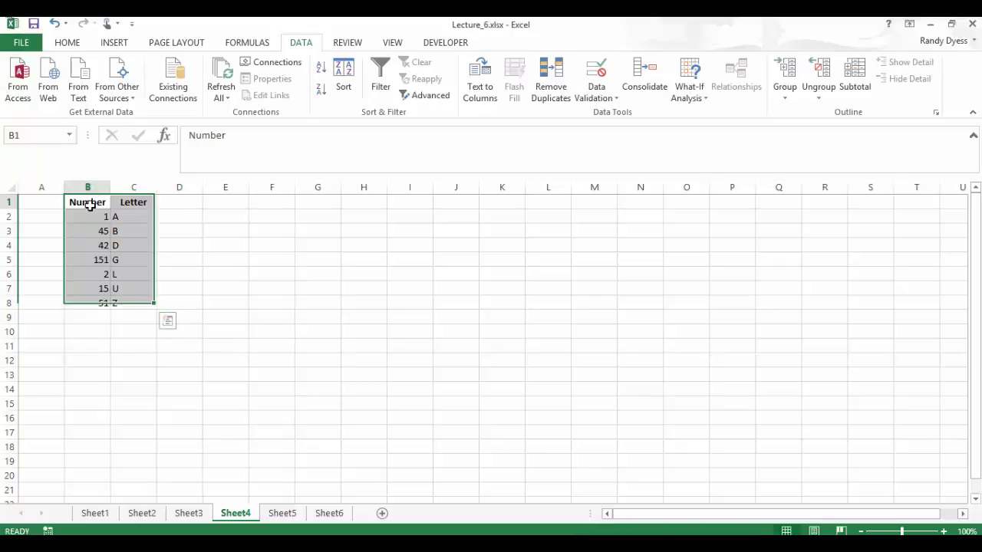
{"action": "left_click_drag", "start_coordinate": [130, 201], "coordinate": [129, 295]}
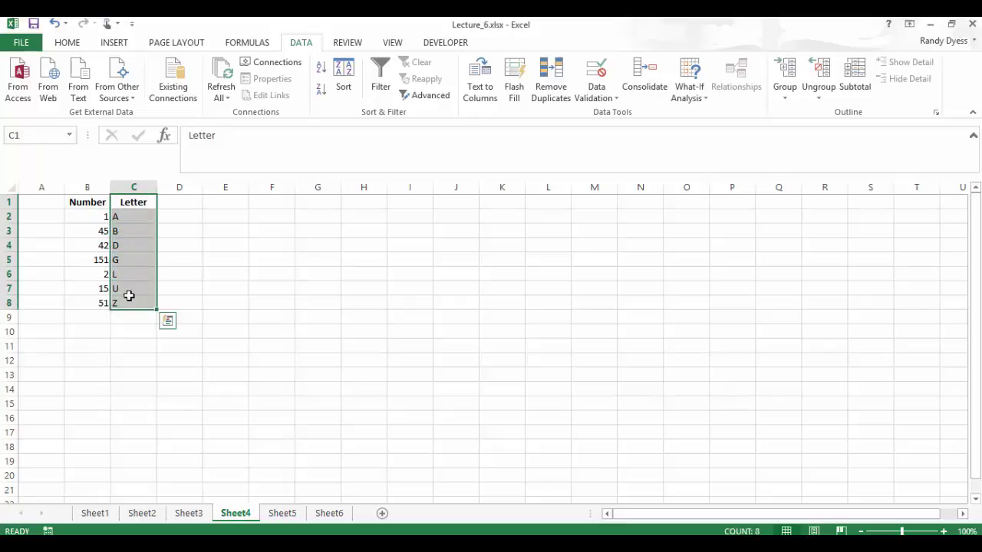
{"action": "left_click", "coordinate": [322, 71]}
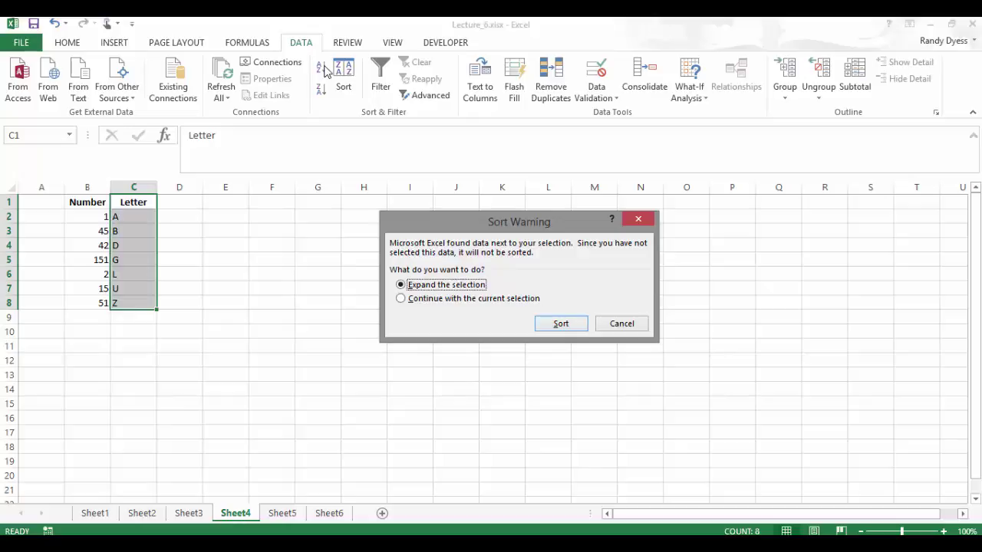
{"action": "left_click", "coordinate": [400, 298]}
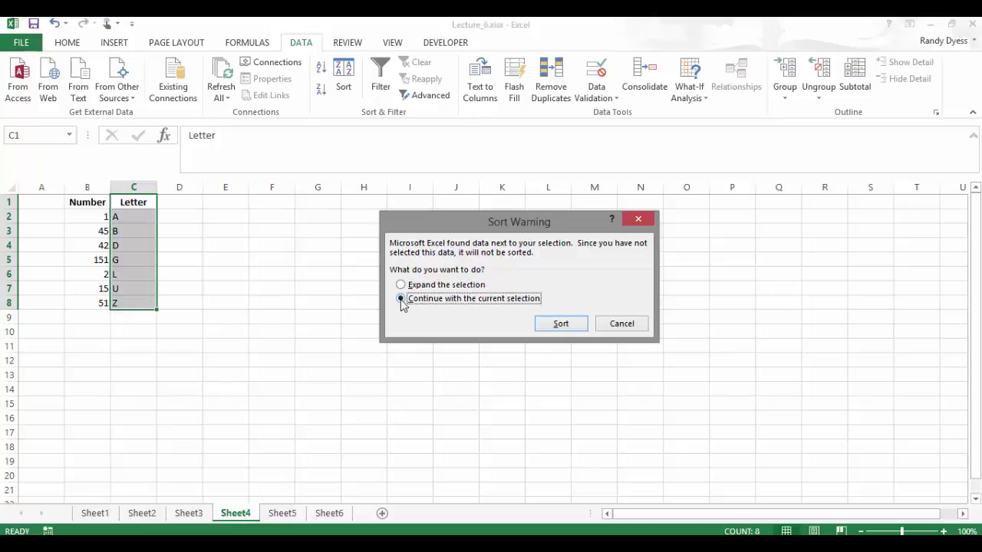
{"action": "left_click", "coordinate": [559, 322]}
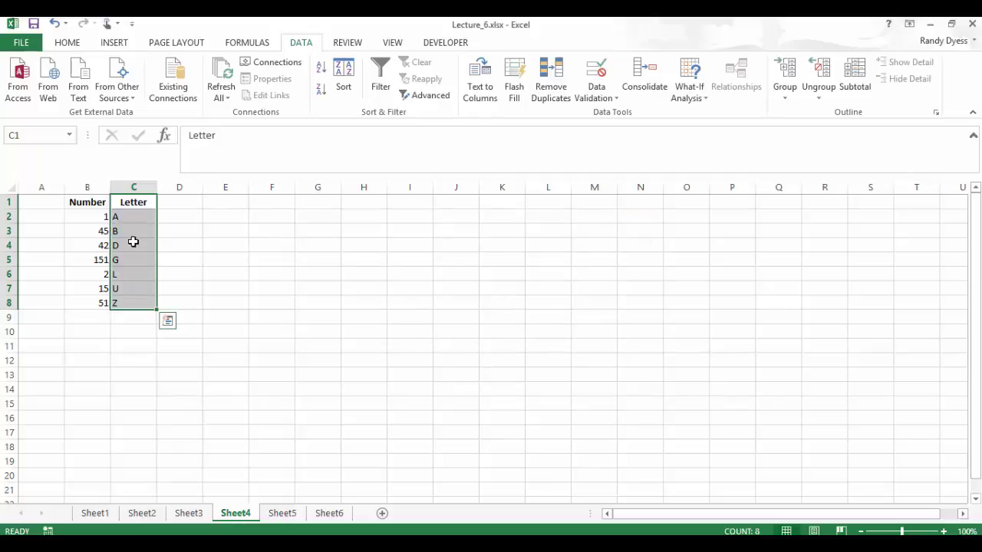
- Sort only the Letter column, C1:C8, from Z to A, continuing with the current selection
{"action": "left_click", "coordinate": [337, 83]}
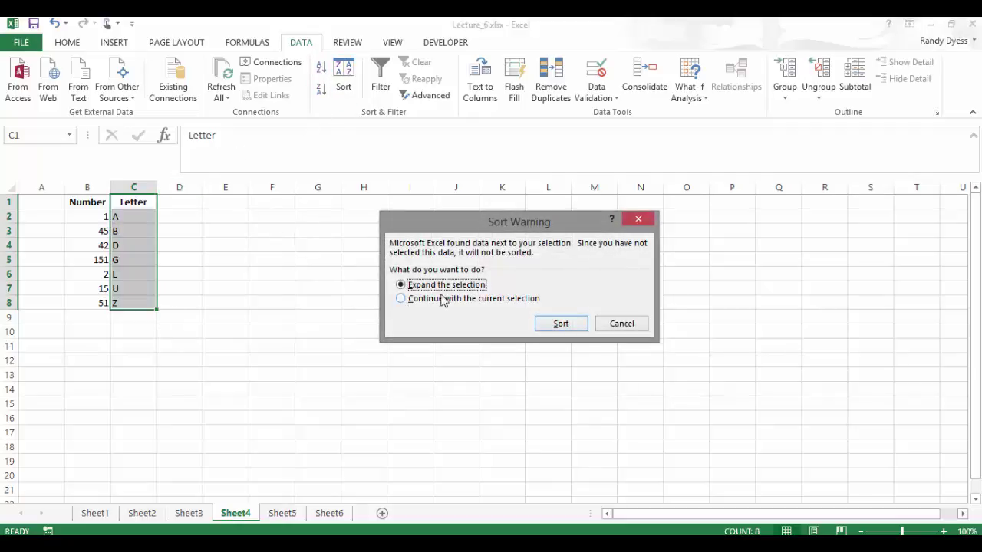
{"action": "left_click", "coordinate": [622, 323]}
{"action": "left_click", "coordinate": [321, 89]}
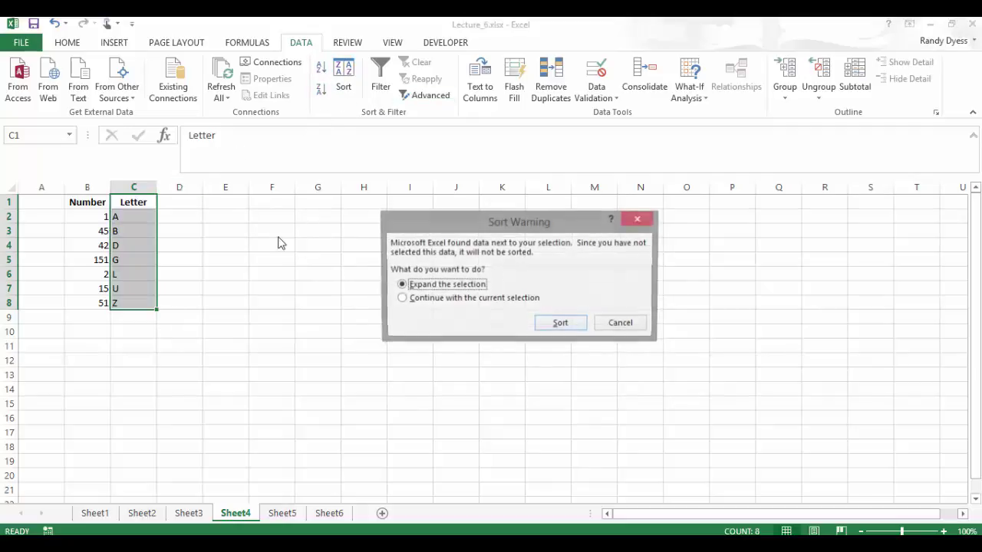
{"action": "left_click", "coordinate": [401, 298]}
{"action": "left_click", "coordinate": [547, 323]}
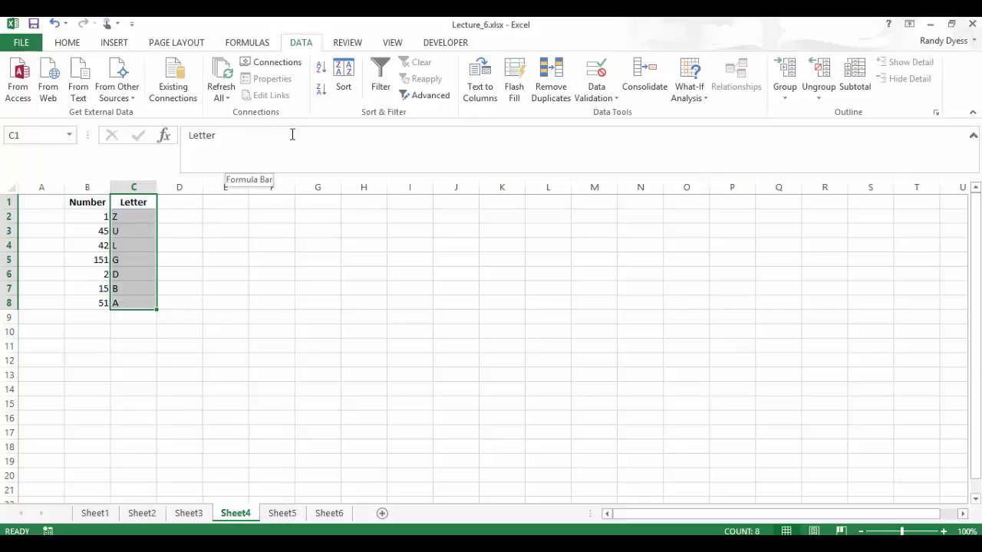
- On Sheet5, sort the Number column, C1:C8, from smallest to largest, expanding the selection to the adjacent data
{"action": "left_click", "coordinate": [282, 513]}
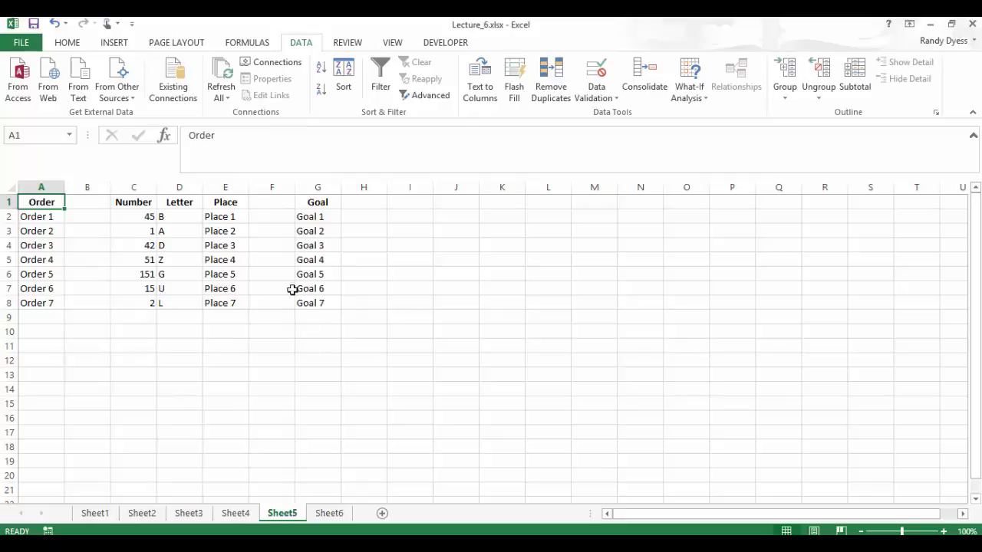
{"action": "left_click", "coordinate": [139, 205]}
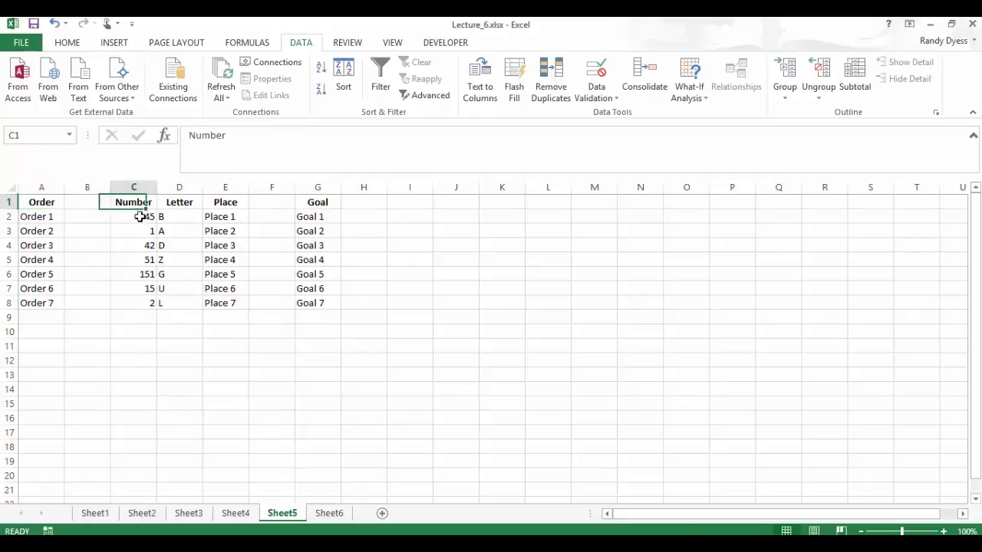
{"action": "left_click_drag", "start_coordinate": [139, 218], "coordinate": [136, 299]}
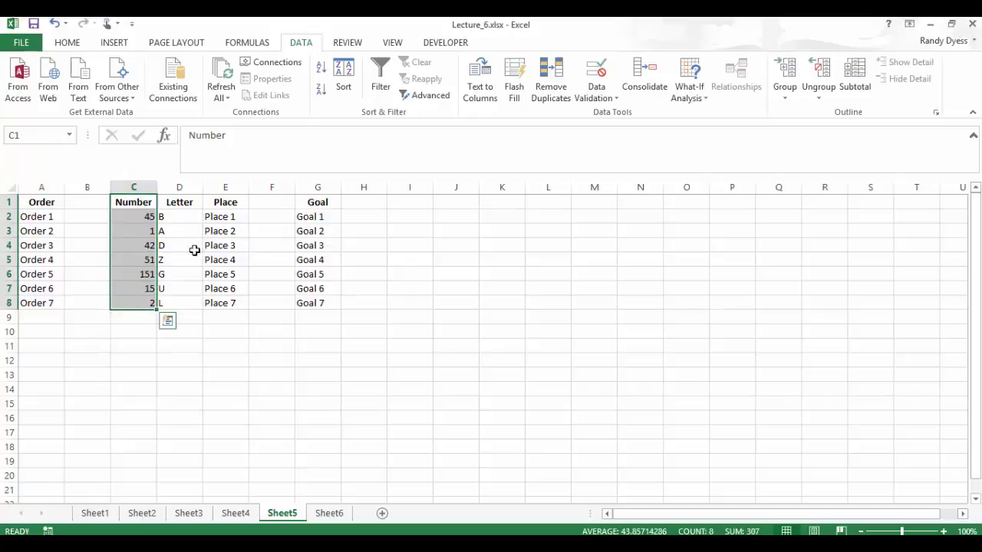
{"action": "left_click", "coordinate": [321, 71]}
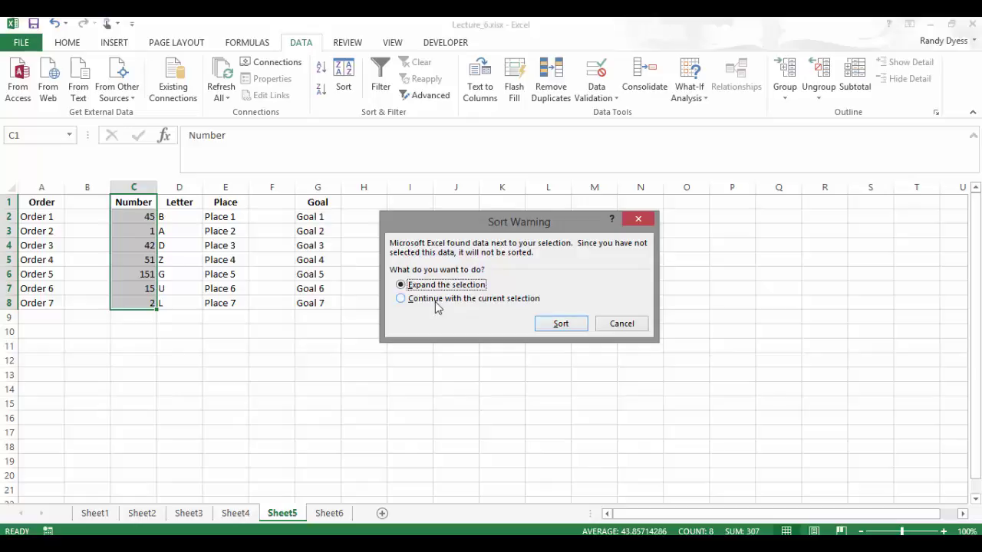
{"action": "left_click", "coordinate": [560, 325]}
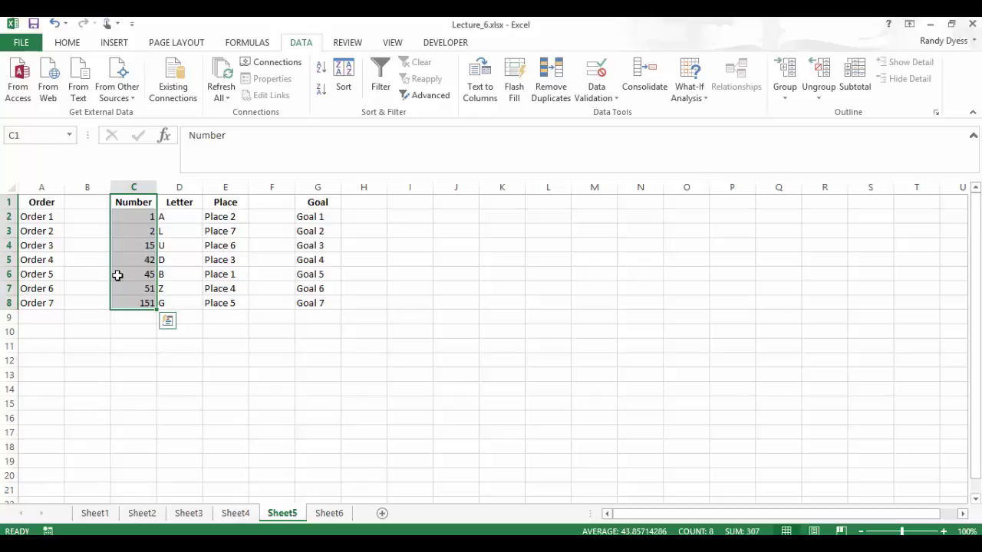
{"action": "scroll", "coordinate": [117, 274], "scroll_direction": "down", "scroll_amount": 2}
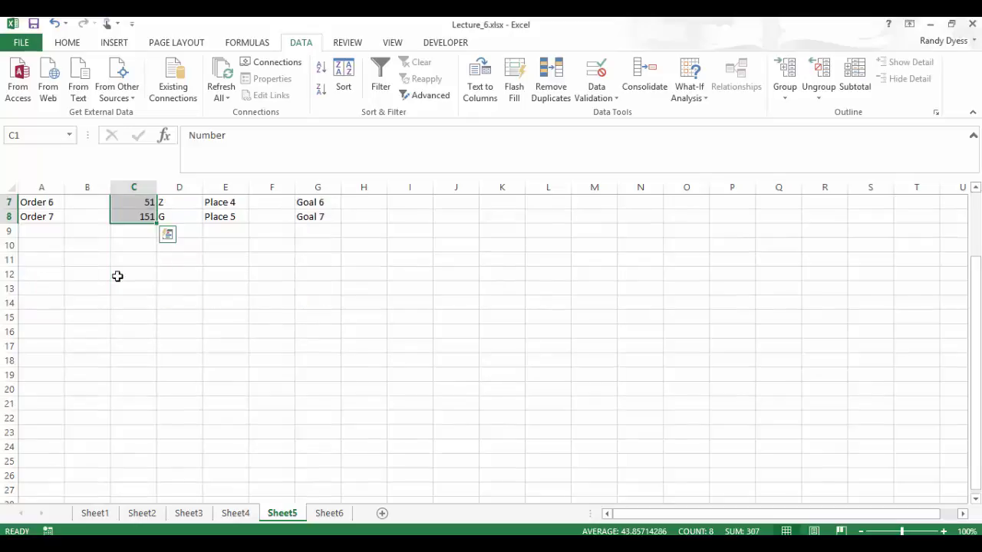
{"action": "scroll", "coordinate": [117, 275], "scroll_direction": "up", "scroll_amount": 2}
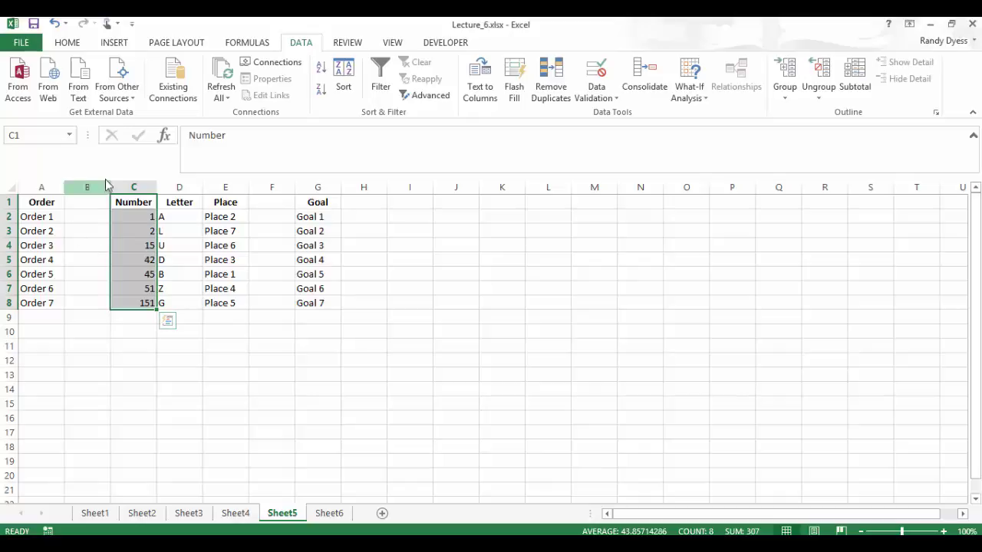
- Sort only the Number and Letter columns, C1:D8, on Sheet5 by number from largest to smallest, leaving out the Place column
{"action": "left_click", "coordinate": [141, 201]}
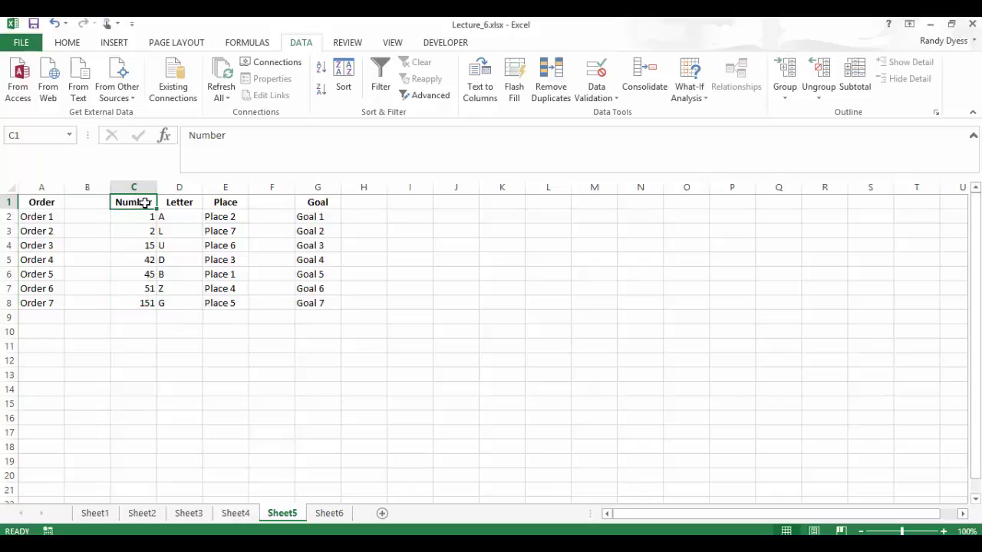
{"action": "left_click_drag", "start_coordinate": [145, 201], "coordinate": [162, 297]}
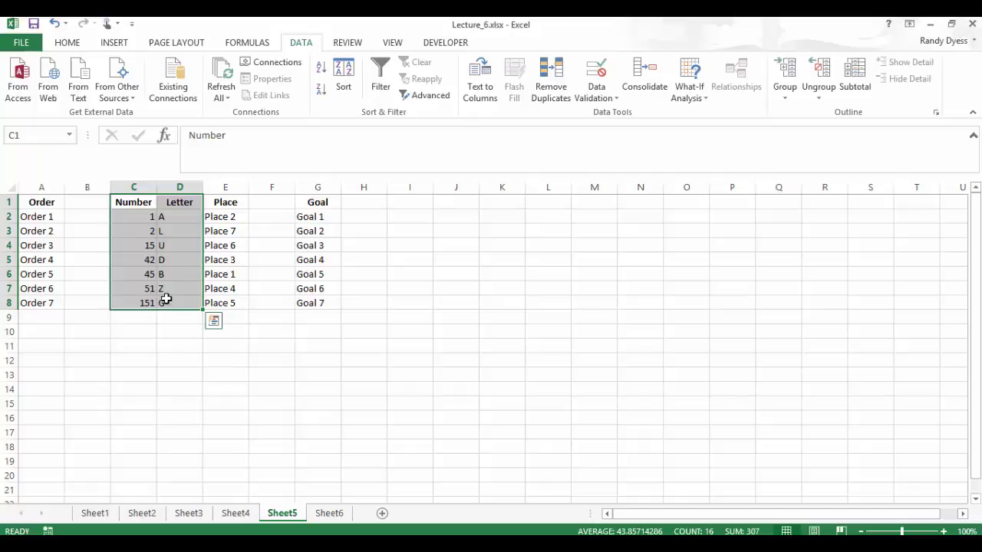
{"action": "left_click", "coordinate": [319, 93]}
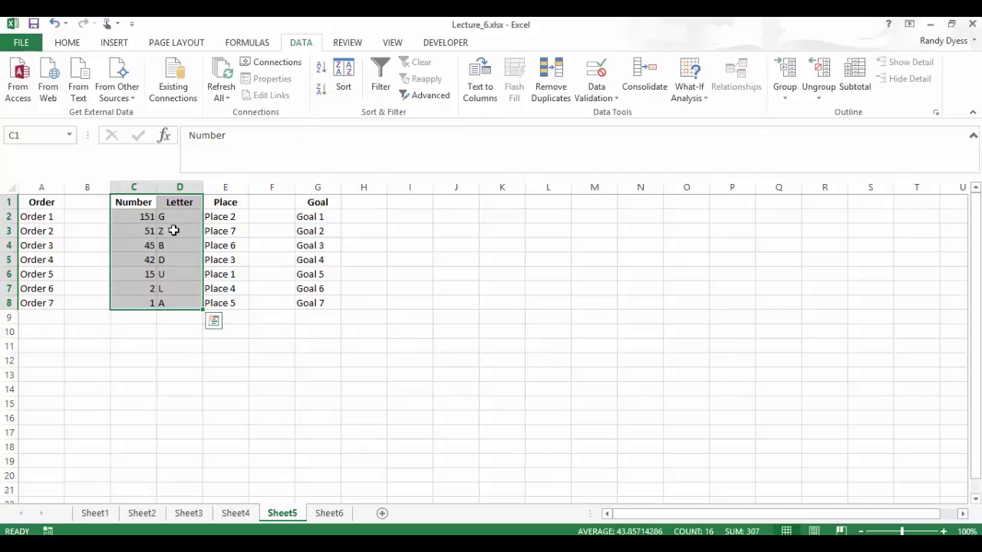
{"action": "left_click", "coordinate": [209, 222]}
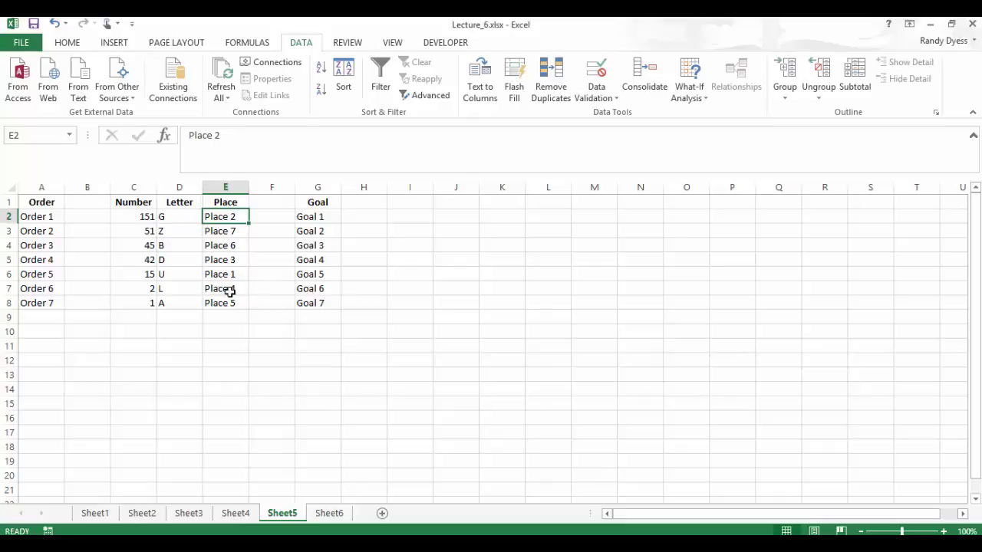
- On Sheet6, custom sort the table B1:D8 with headers by Place from A to Z, then by Number from smallest to largest
{"action": "left_click", "coordinate": [328, 513]}
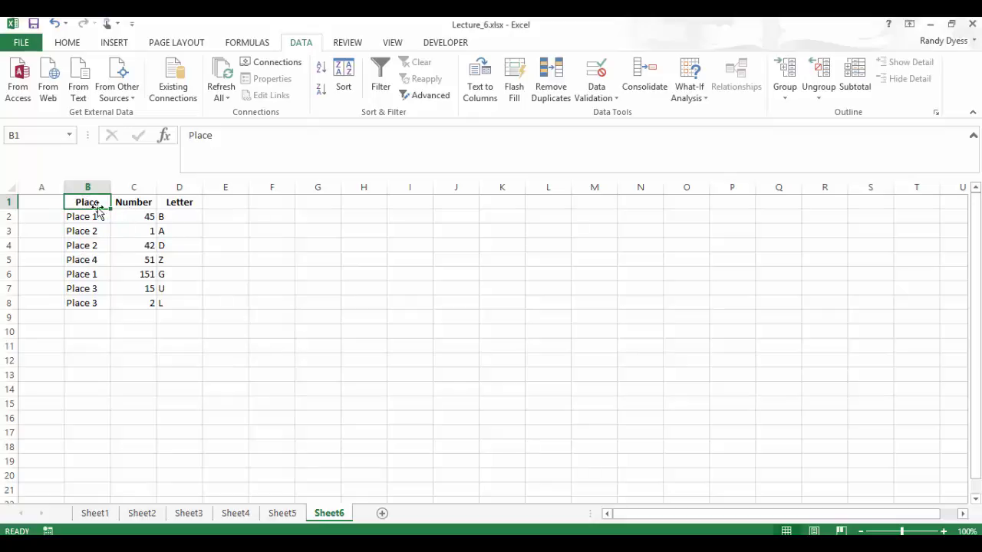
{"action": "left_click_drag", "start_coordinate": [87, 202], "coordinate": [176, 300]}
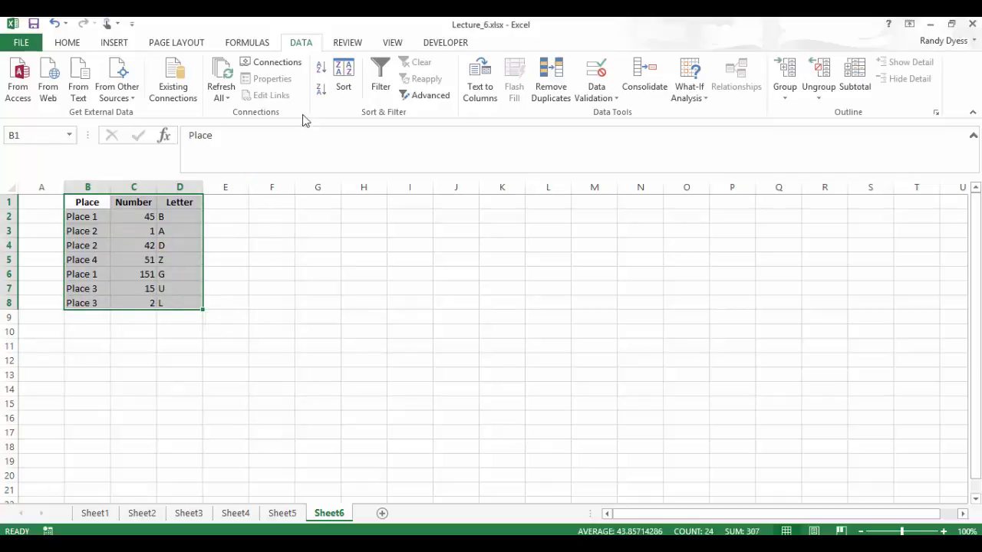
{"action": "left_click", "coordinate": [343, 79]}
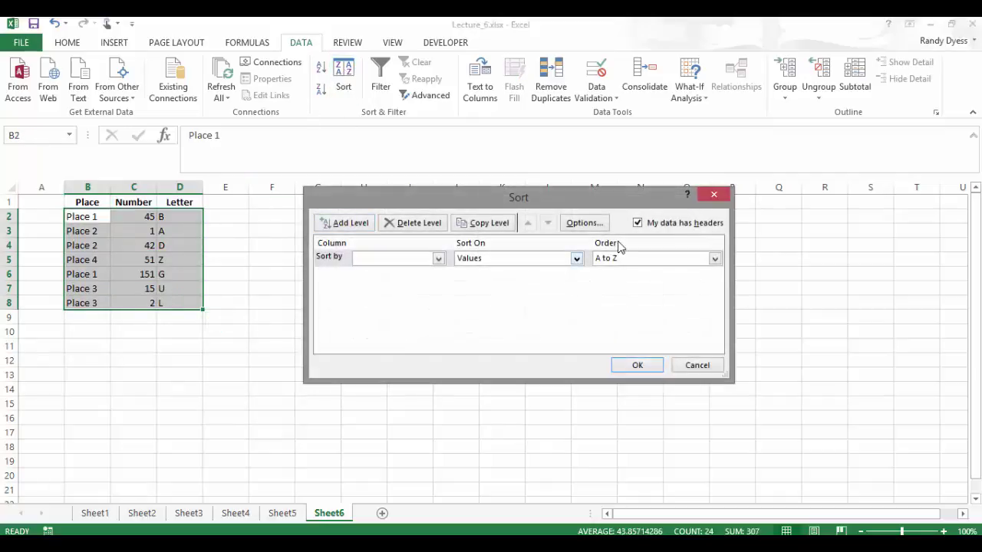
{"action": "left_click", "coordinate": [437, 259]}
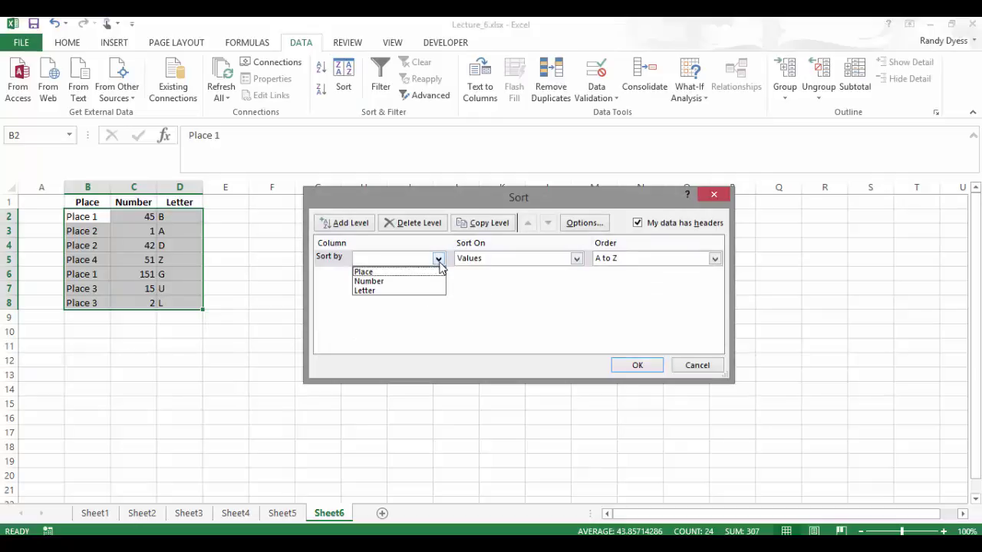
{"action": "left_click", "coordinate": [375, 275]}
{"action": "left_click", "coordinate": [343, 224]}
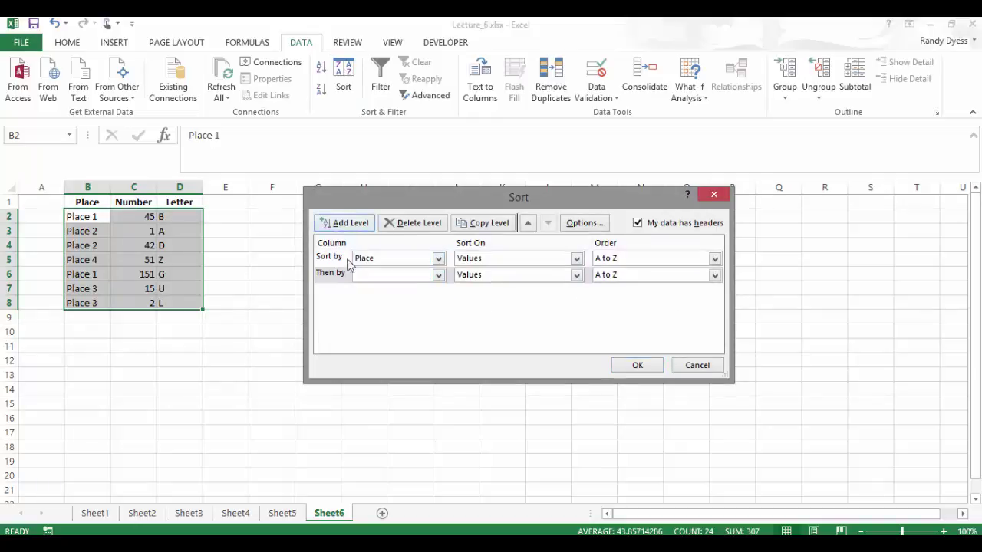
{"action": "left_click", "coordinate": [439, 276]}
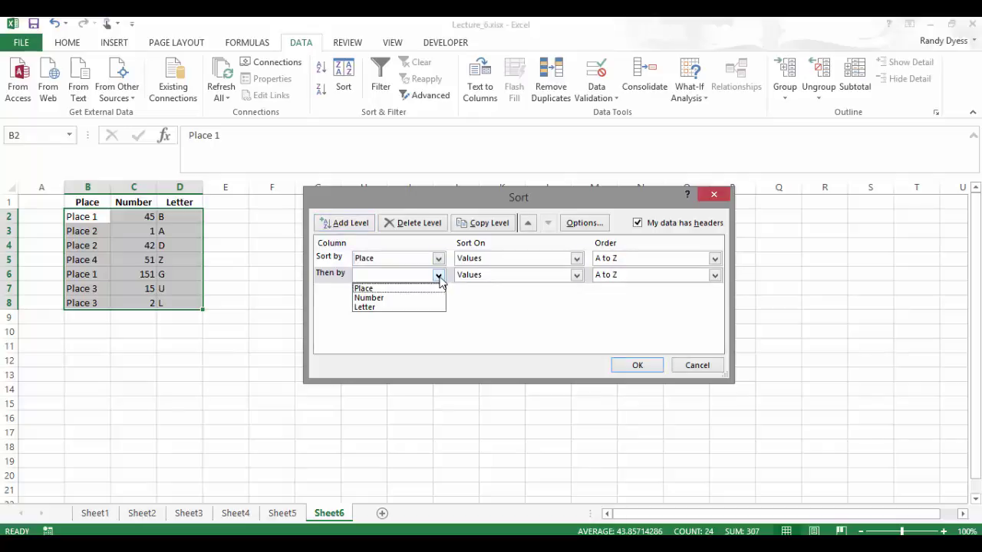
{"action": "left_click", "coordinate": [375, 305]}
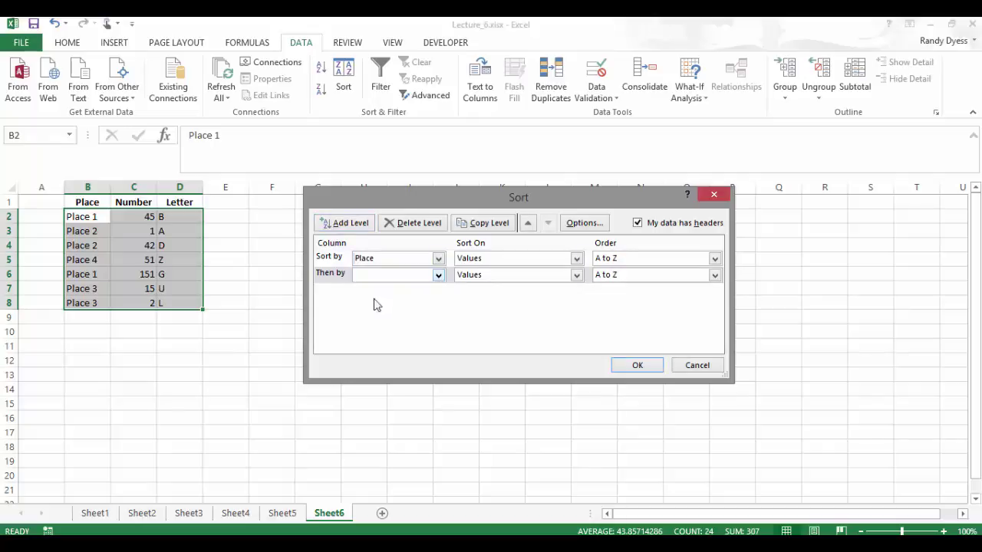
{"action": "left_click", "coordinate": [637, 365]}
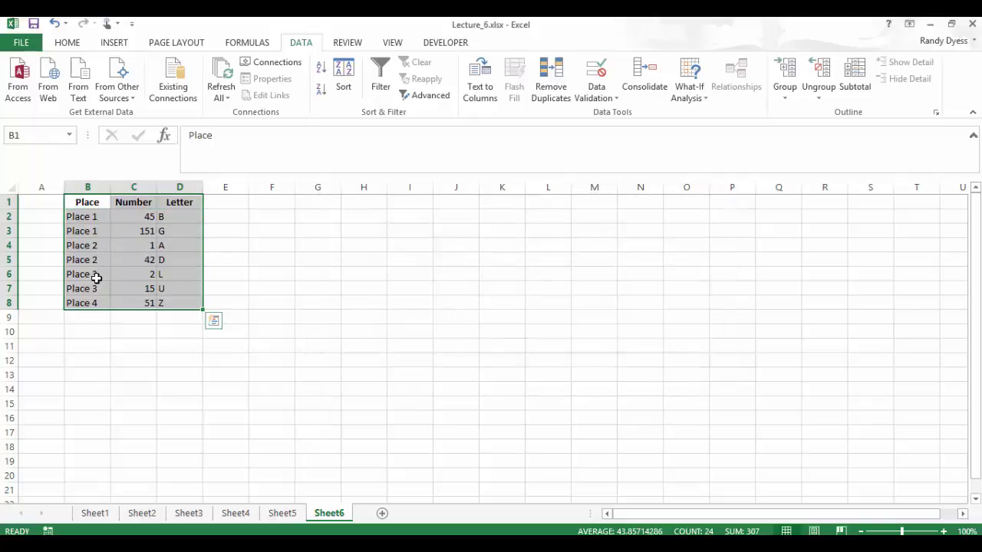
{"action": "left_click", "coordinate": [143, 216]}
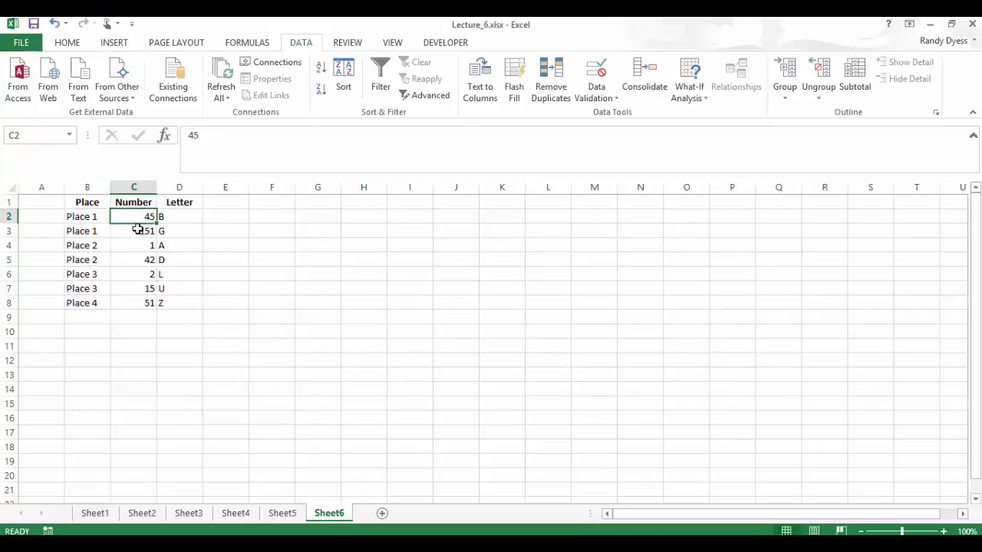